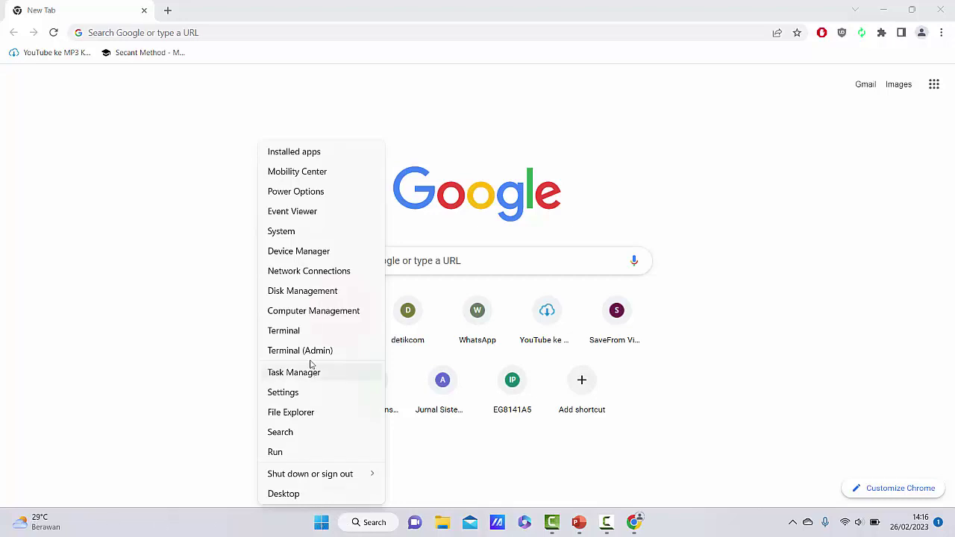
View the computer's device and Windows specifications on the System About page, and return to the Chrome browser
click(291, 233)
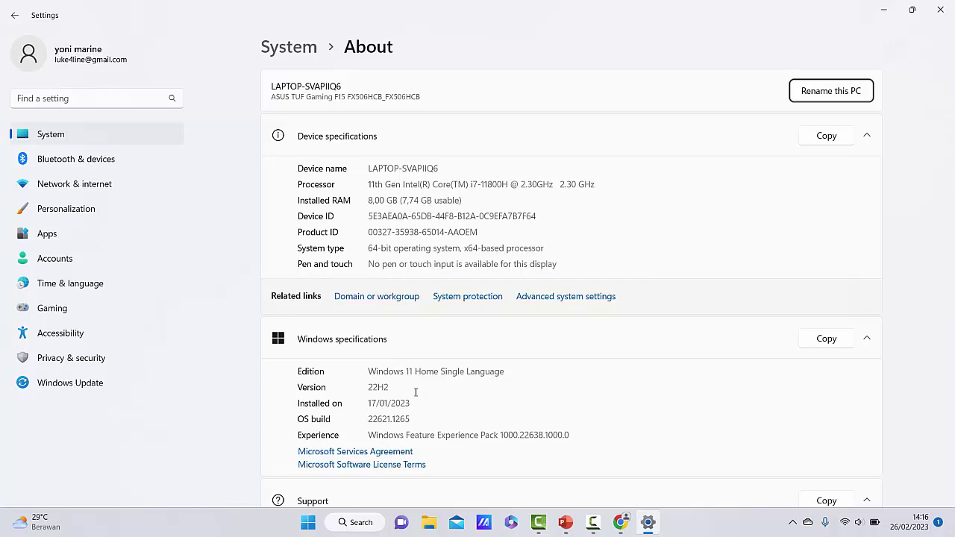
click(620, 523)
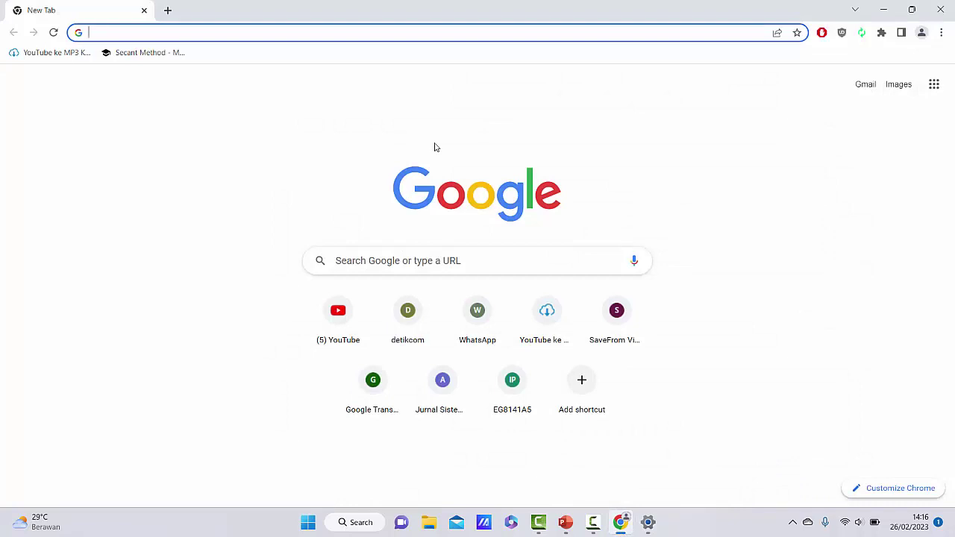
Search Google for "xampp download" and open the Apache Friends Download XAMPP result
text(x)
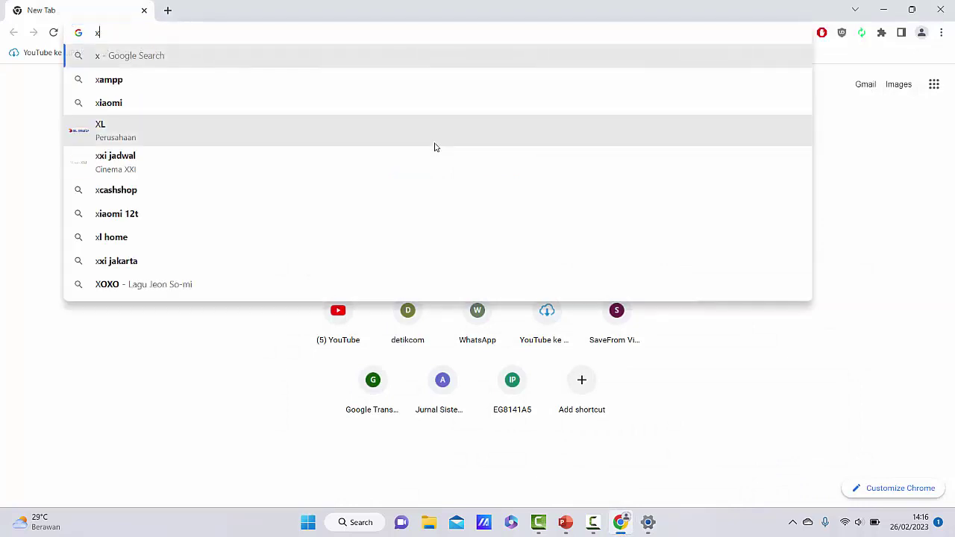
text(ampp)
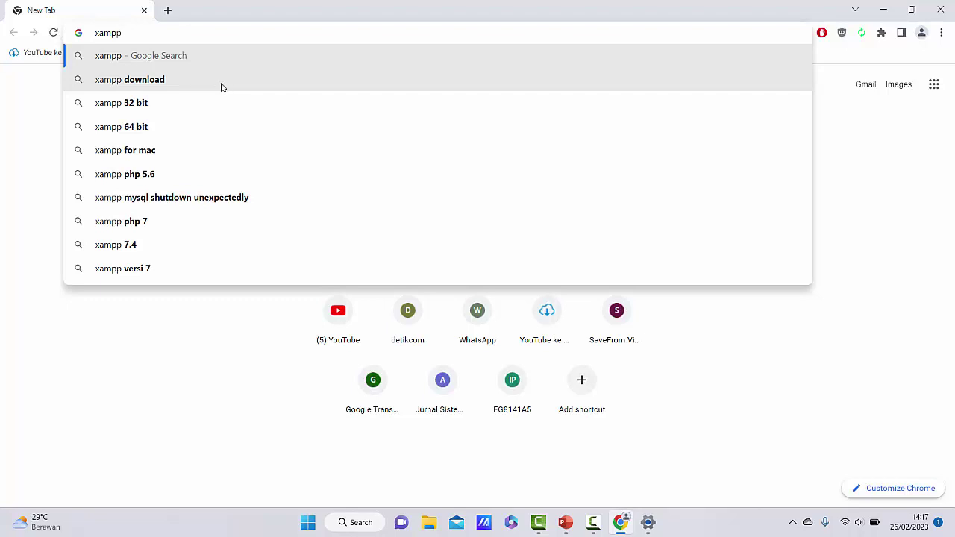
click(166, 81)
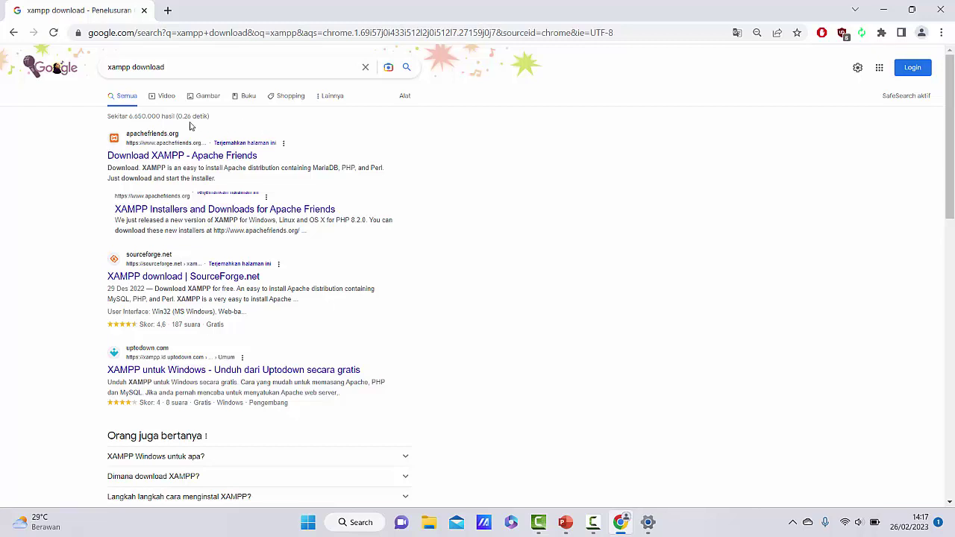
click(139, 157)
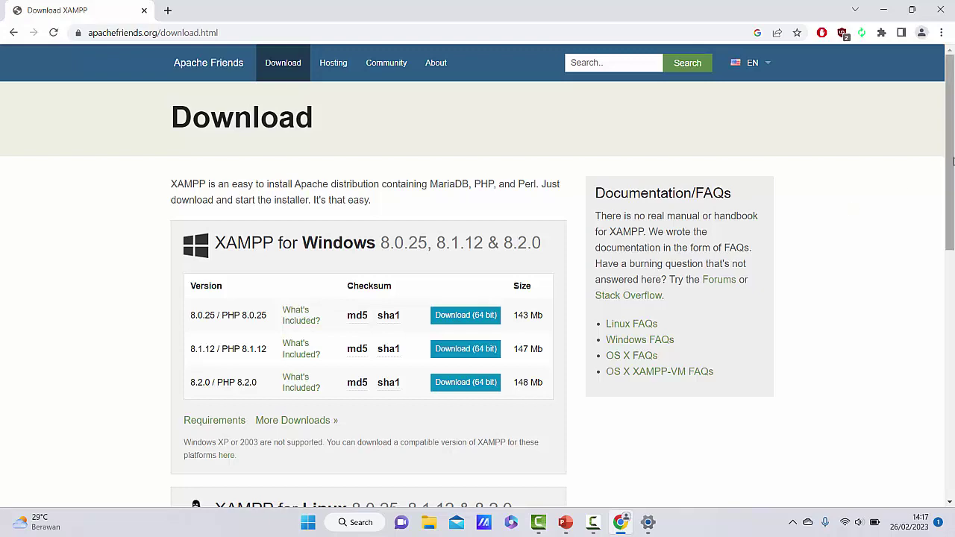
Open the link to the compatible XAMPP version for Windows XP or 2003 below the Windows downloads
drag(953, 163, 952, 251)
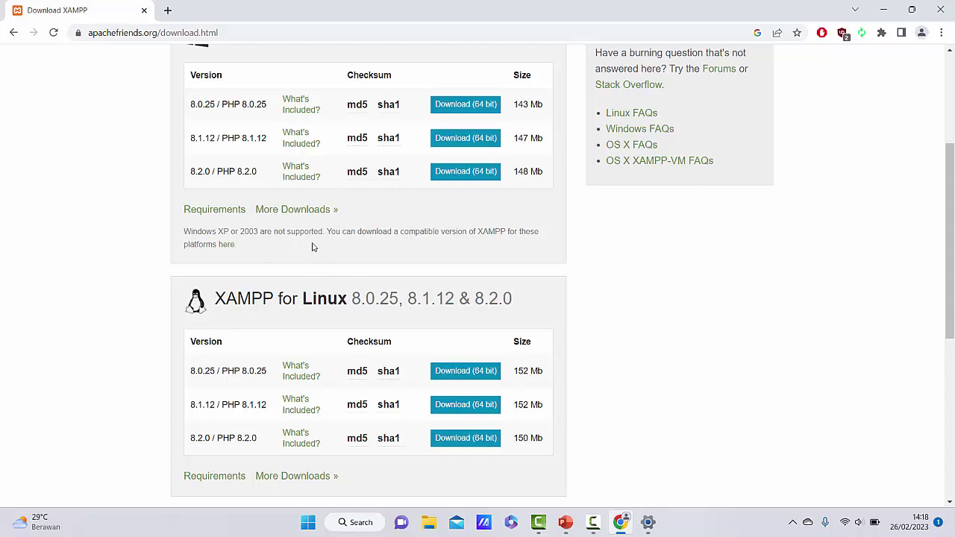
click(226, 245)
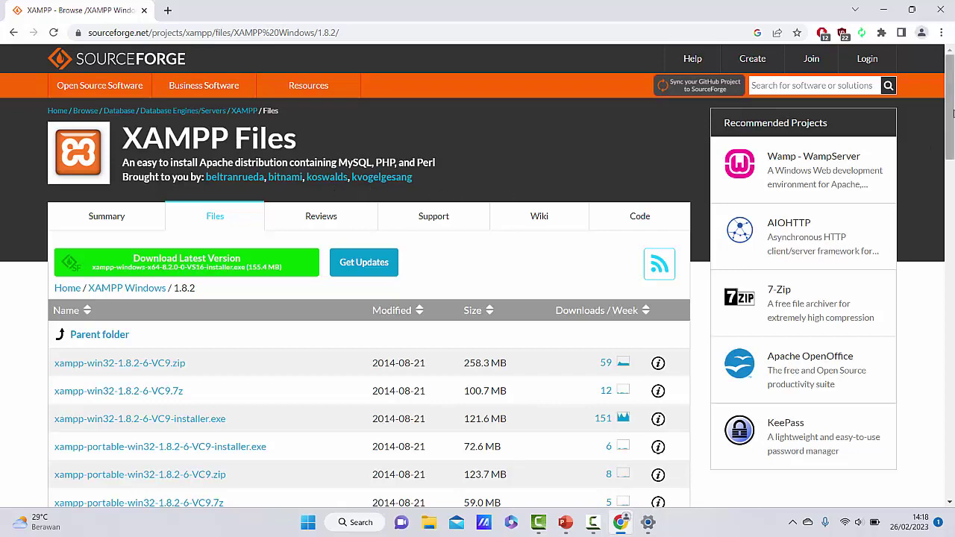
Look through the full list of XAMPP Windows 1.8.2 files on SourceForge
drag(953, 113, 952, 370)
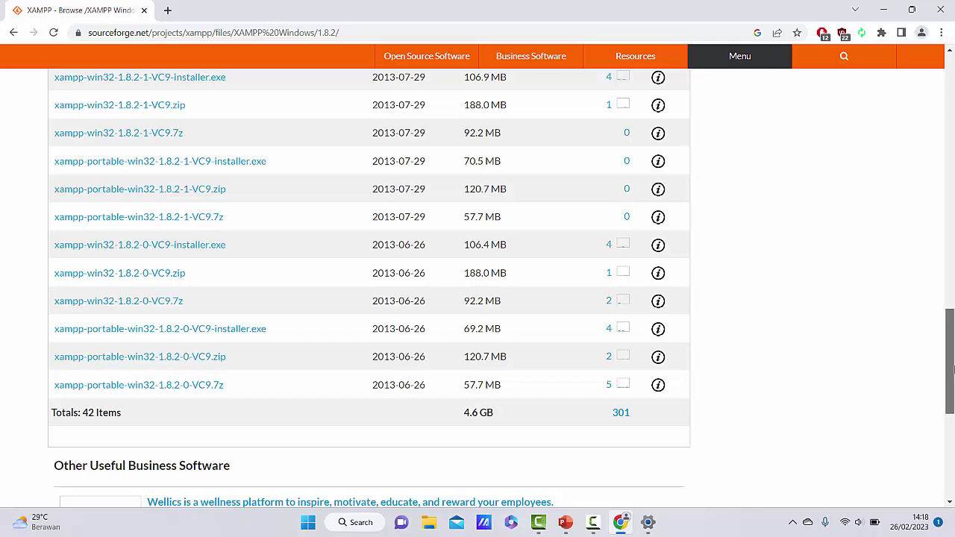
drag(953, 369, 952, 157)
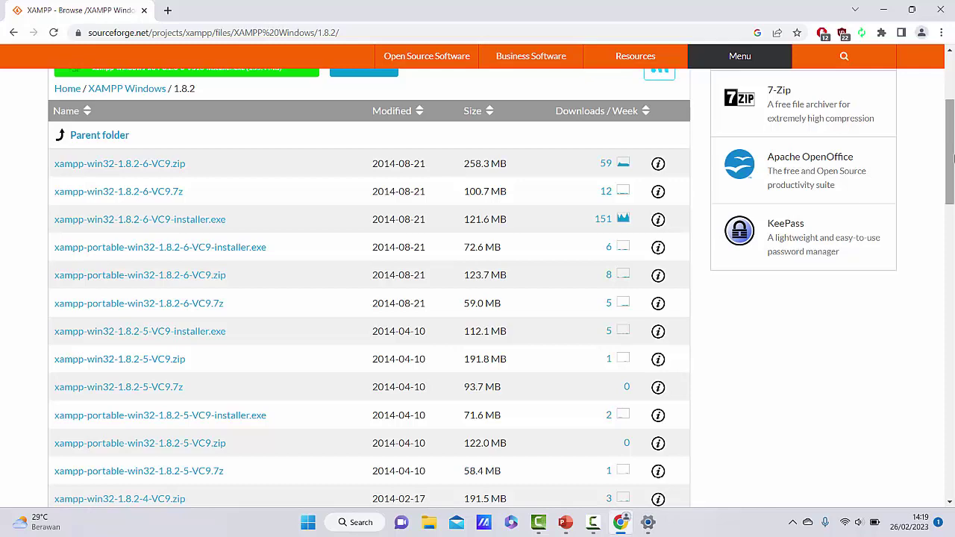
scroll(952, 157, down, 3)
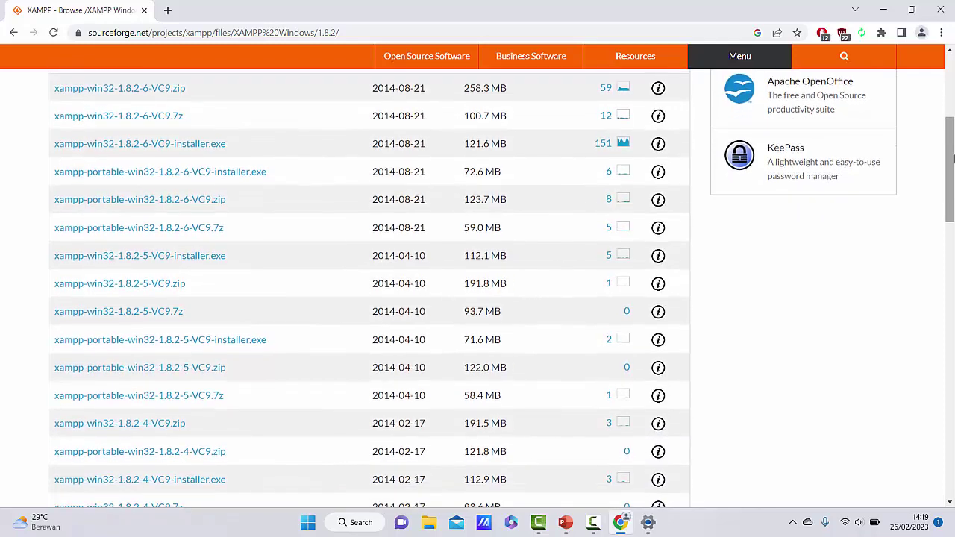
scroll(951, 157, down, 1)
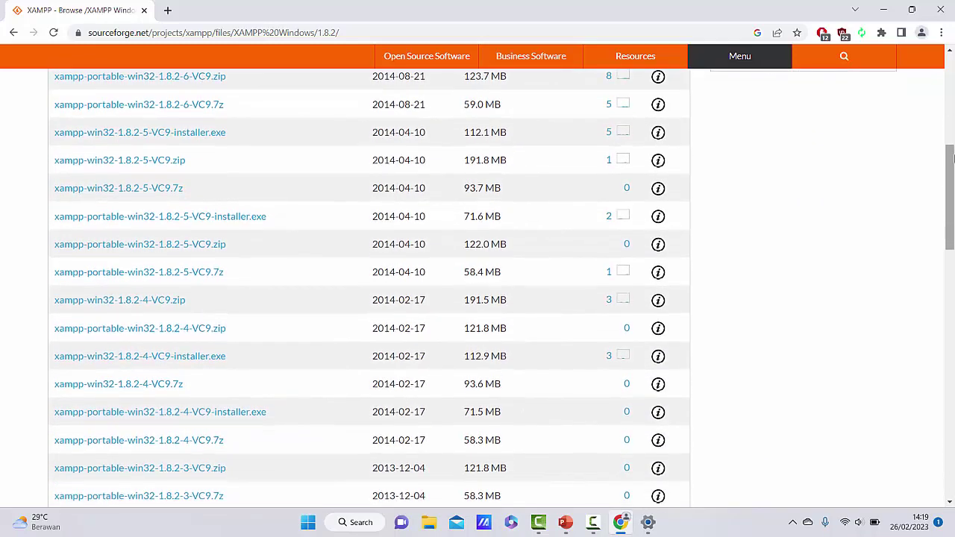
scroll(951, 157, down, 1)
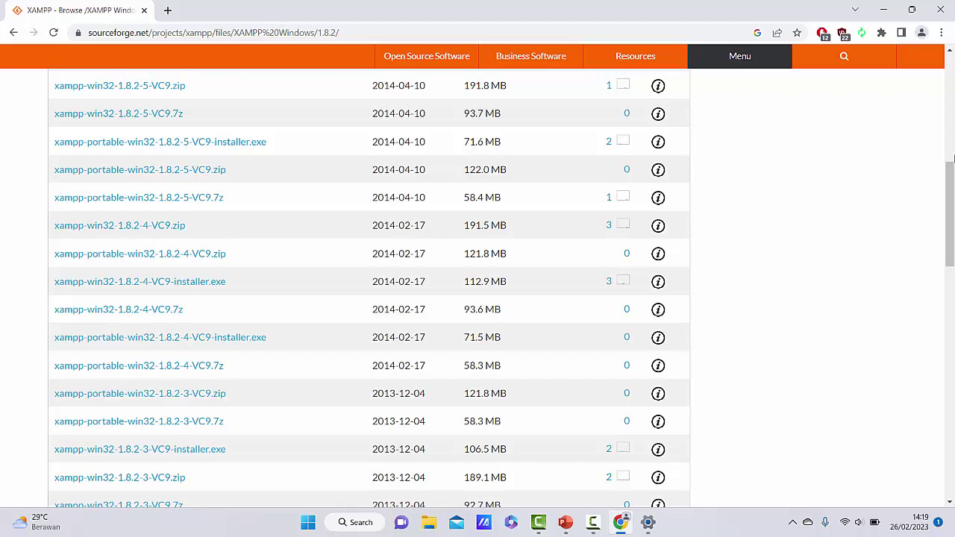
scroll(951, 157, down, 2)
scroll(952, 159, down, 3)
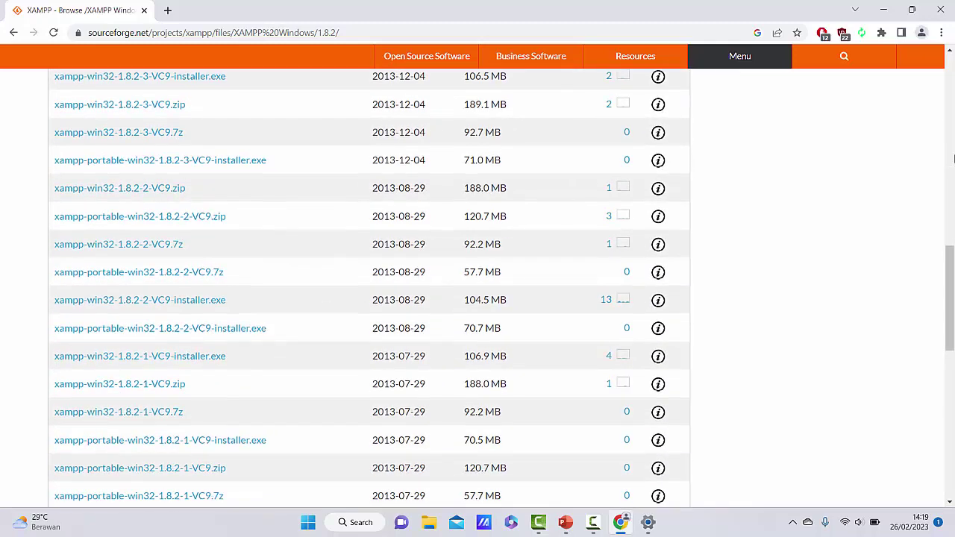
scroll(952, 158, down, 2)
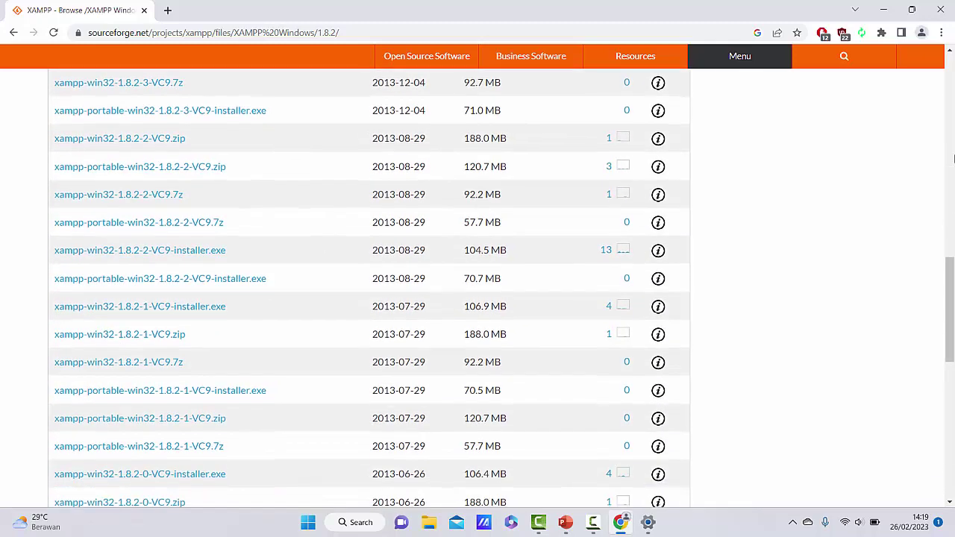
scroll(952, 158, down, 1)
scroll(953, 158, down, 4)
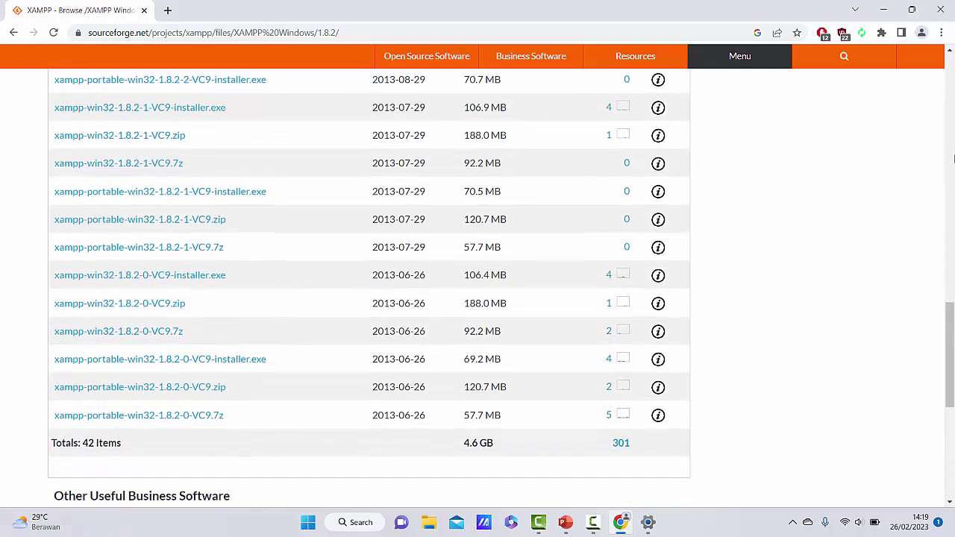
scroll(953, 158, up, 12)
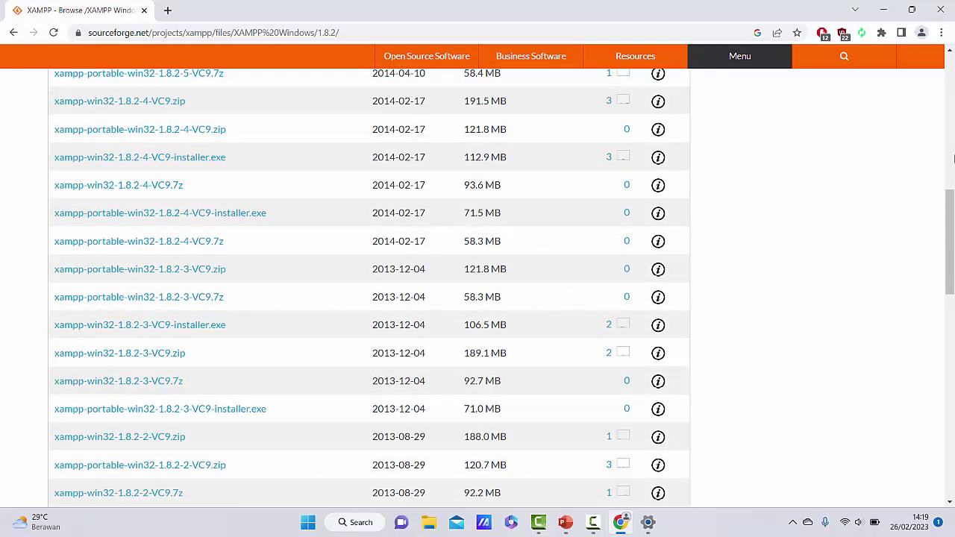
scroll(952, 159, up, 3)
scroll(953, 158, up, 3)
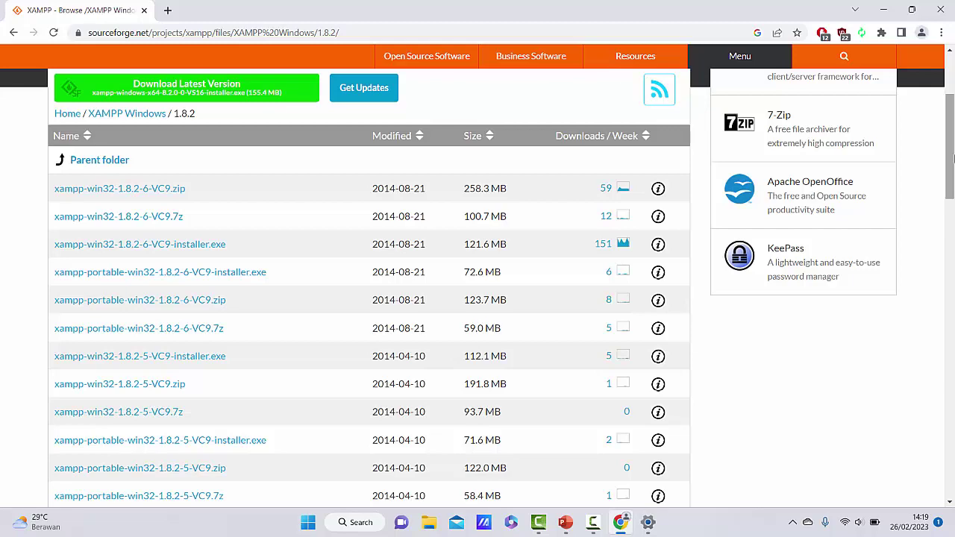
scroll(952, 156, up, 1)
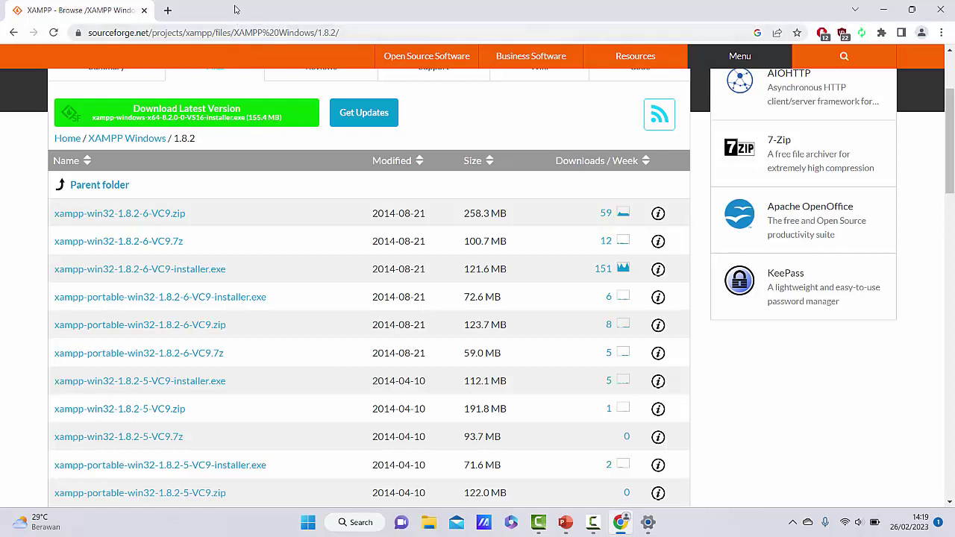
Search for "xampp 1.7.3" in a new browser tab and look through the files on its SourceForge page
click(168, 9)
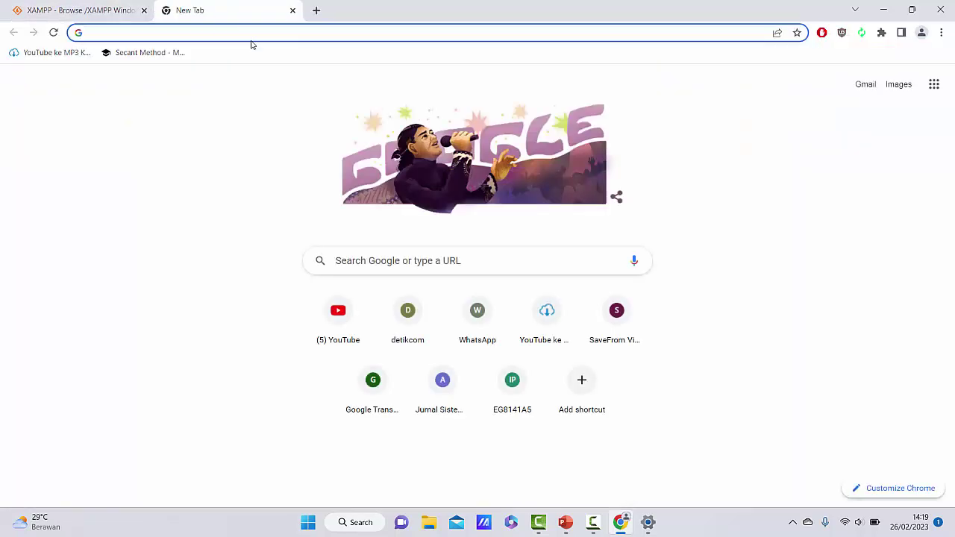
text(xampp)
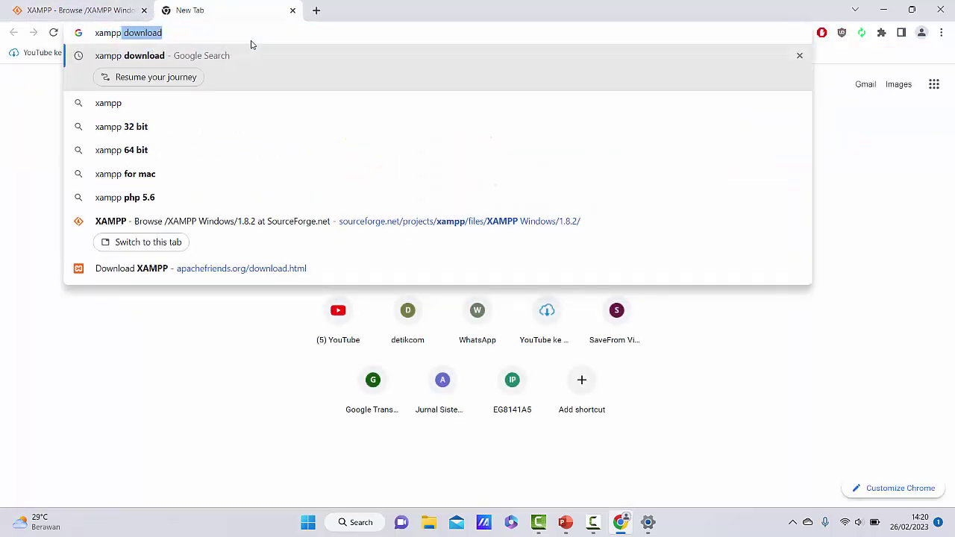
text( 1.)
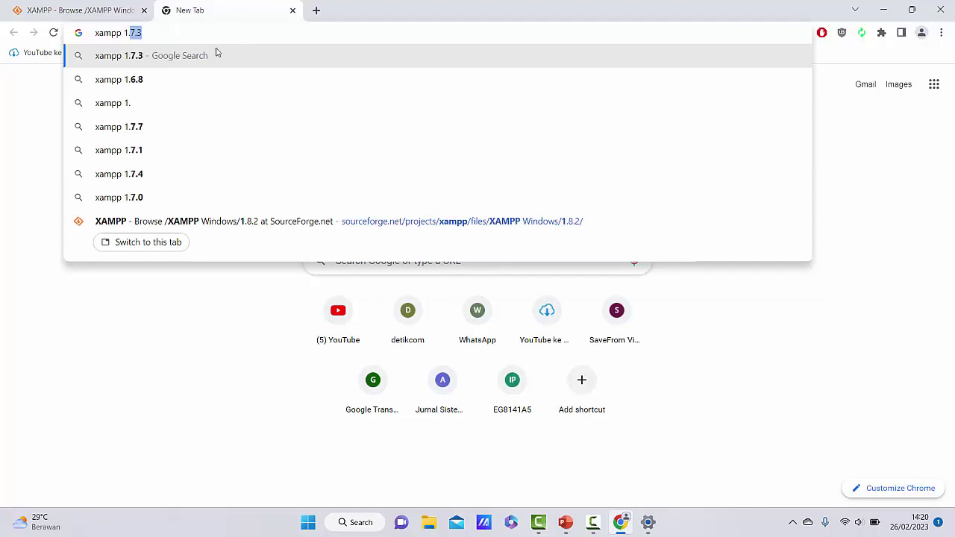
click(140, 57)
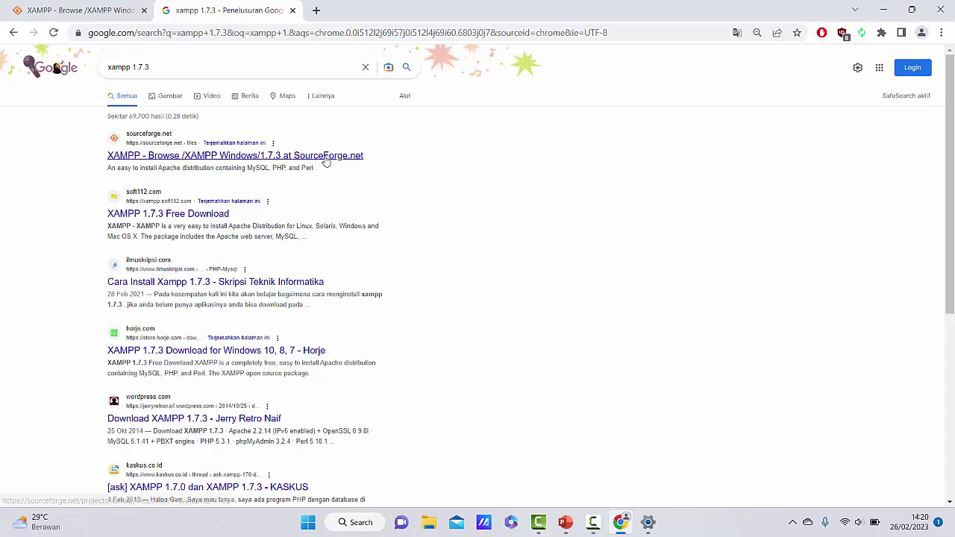
click(329, 156)
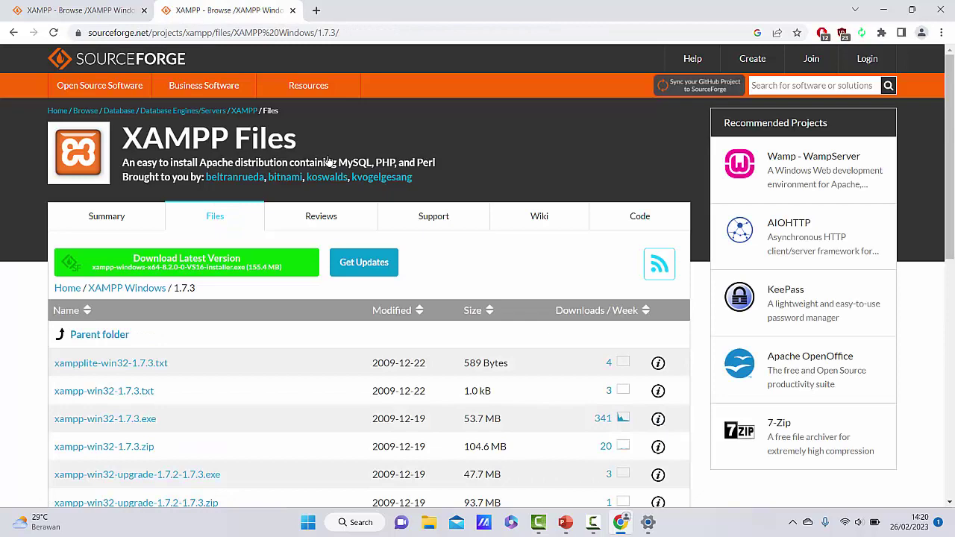
scroll(328, 160, down, 5)
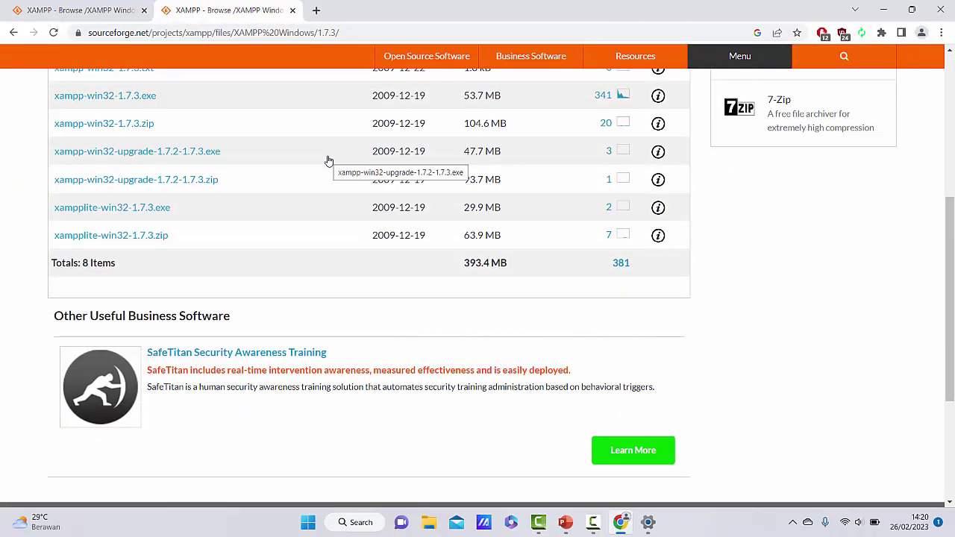
scroll(328, 161, up, 2)
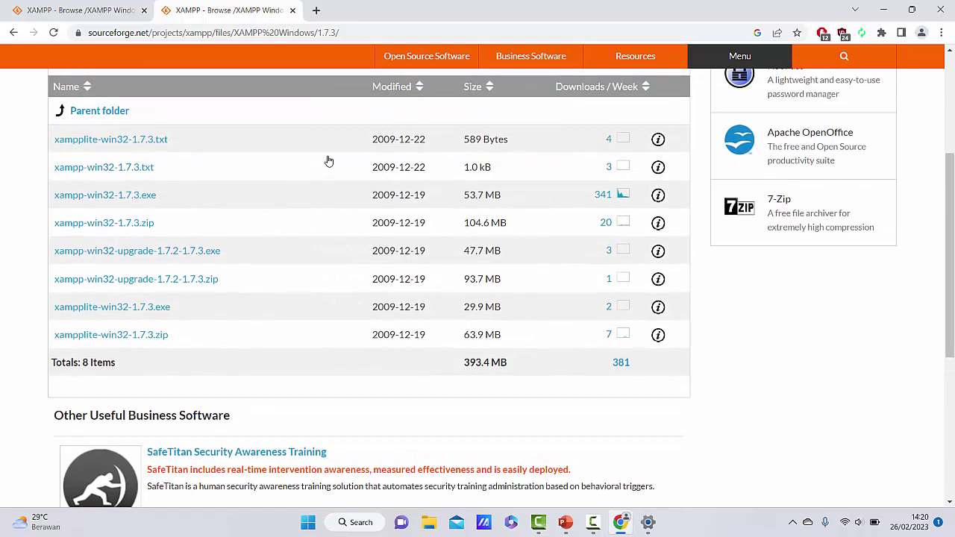
scroll(329, 160, up, 3)
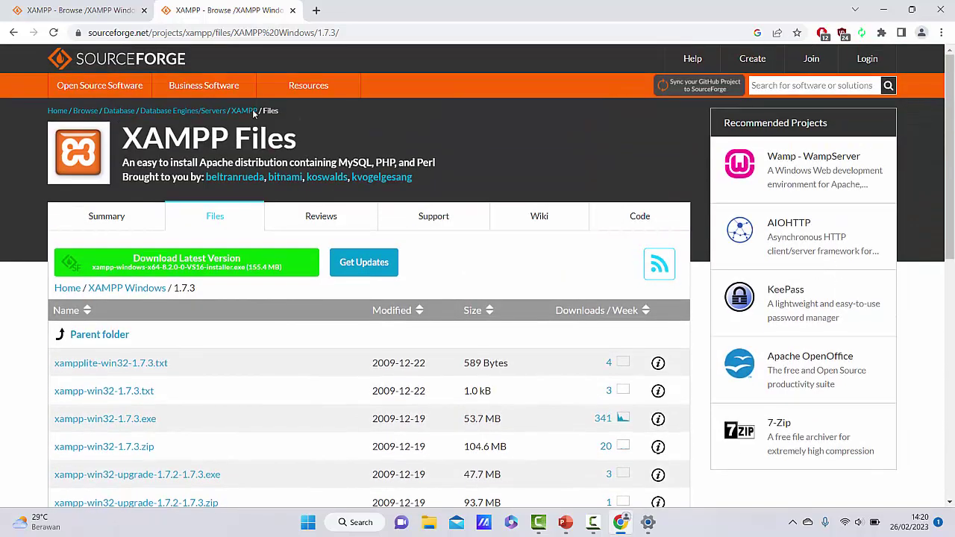
Return to the Apache Friends download page in the first tab and open More Downloads for Windows
click(108, 10)
click(14, 32)
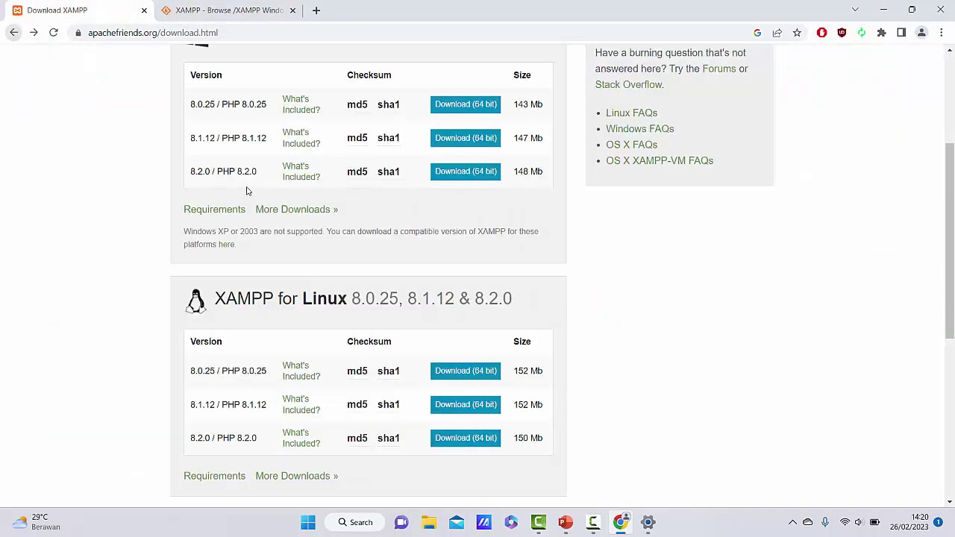
click(305, 213)
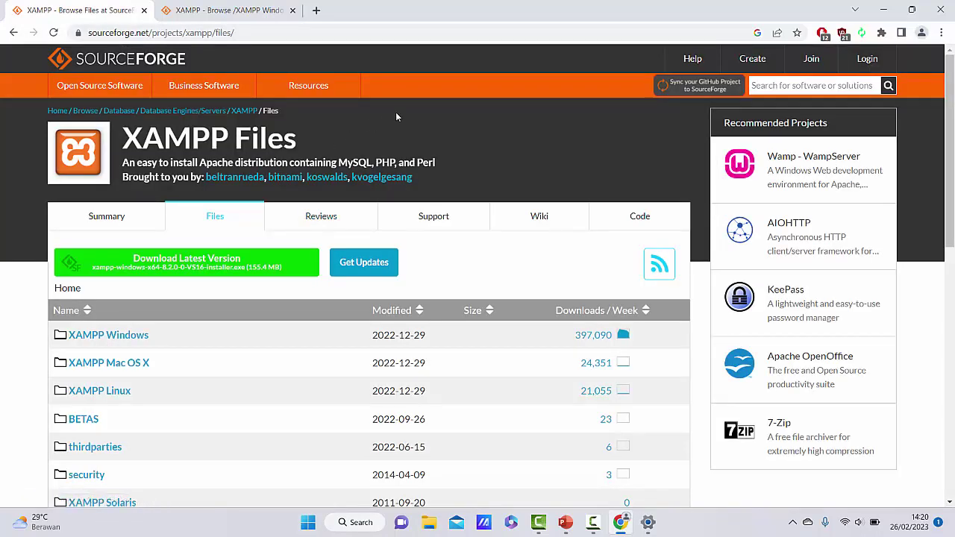
Open the XAMPP Windows folder in the SourceForge file list and enter its 5.6.37 version folder
scroll(395, 111, down, 6)
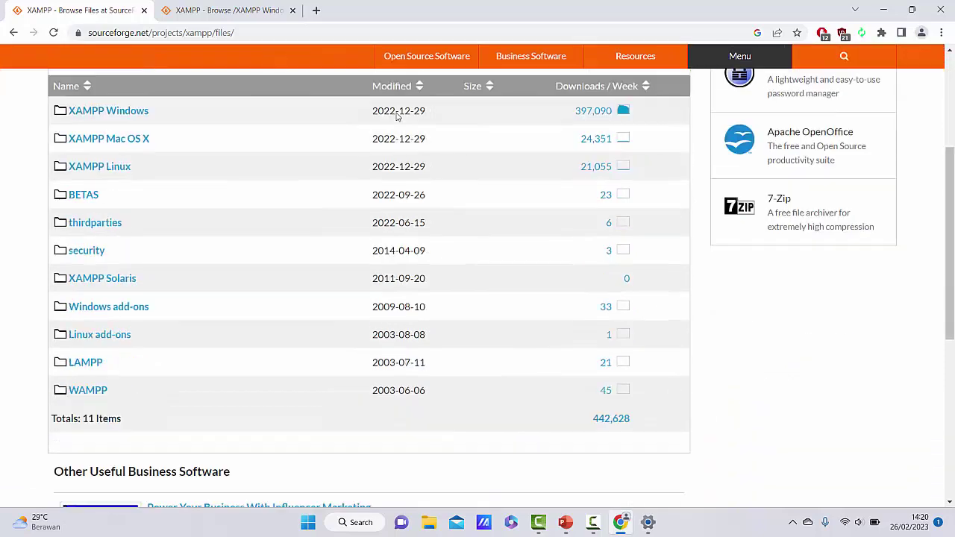
scroll(397, 116, up, 1)
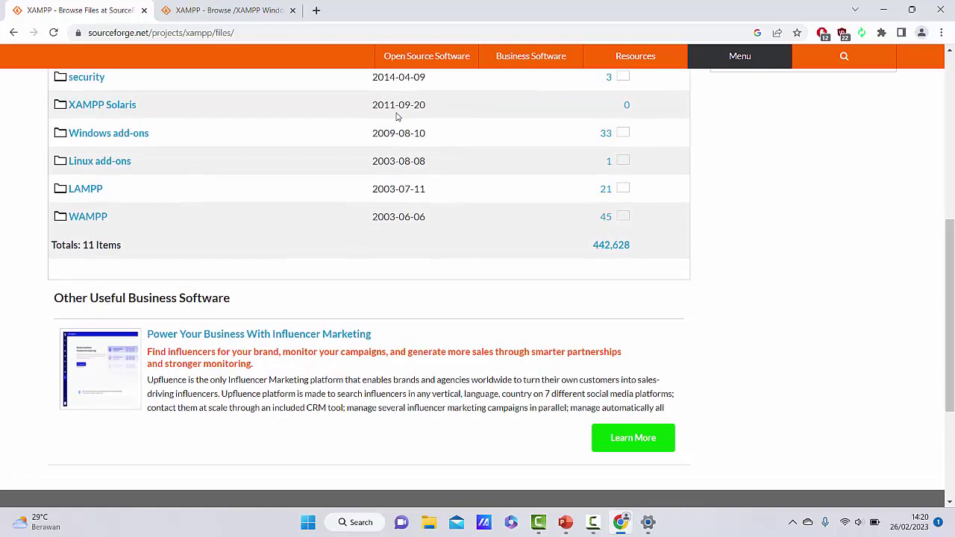
scroll(397, 116, up, 5)
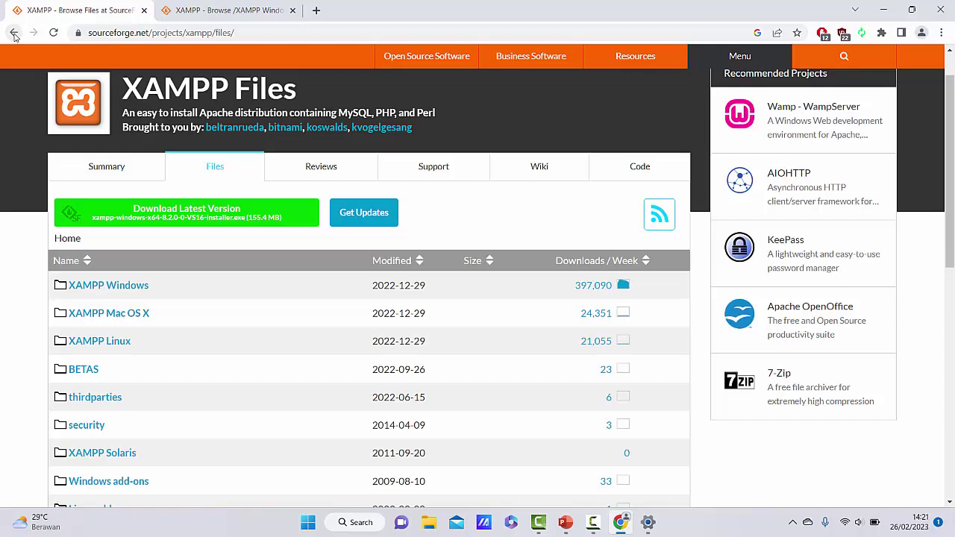
click(104, 290)
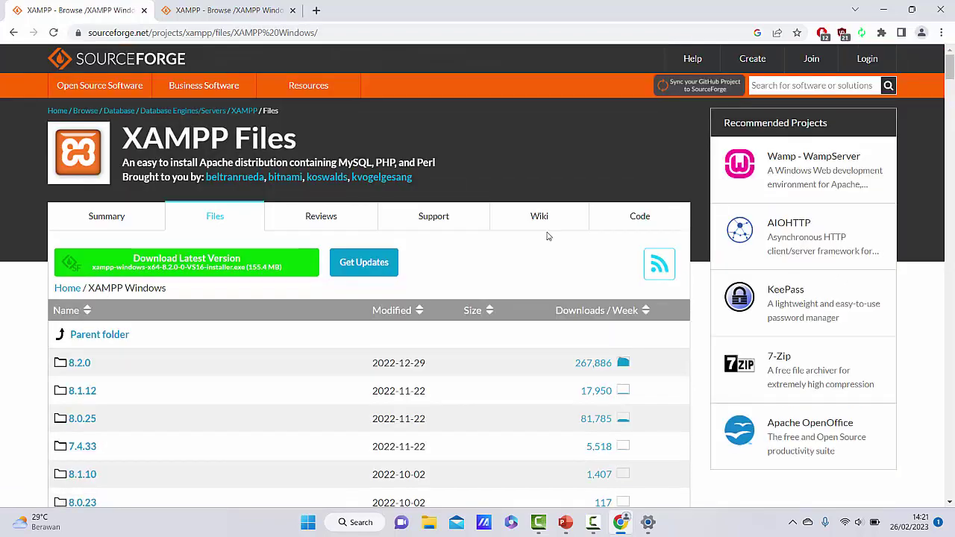
drag(949, 69, 949, 280)
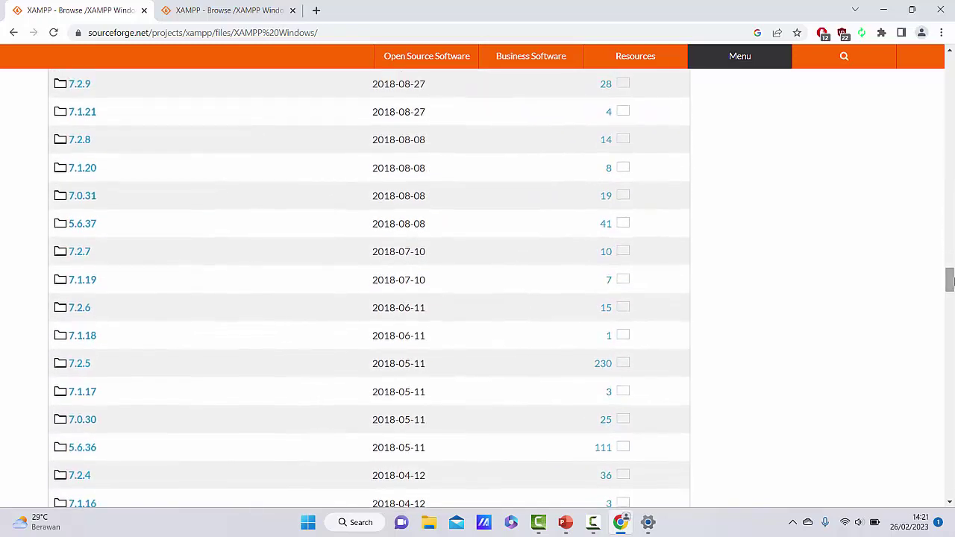
click(77, 225)
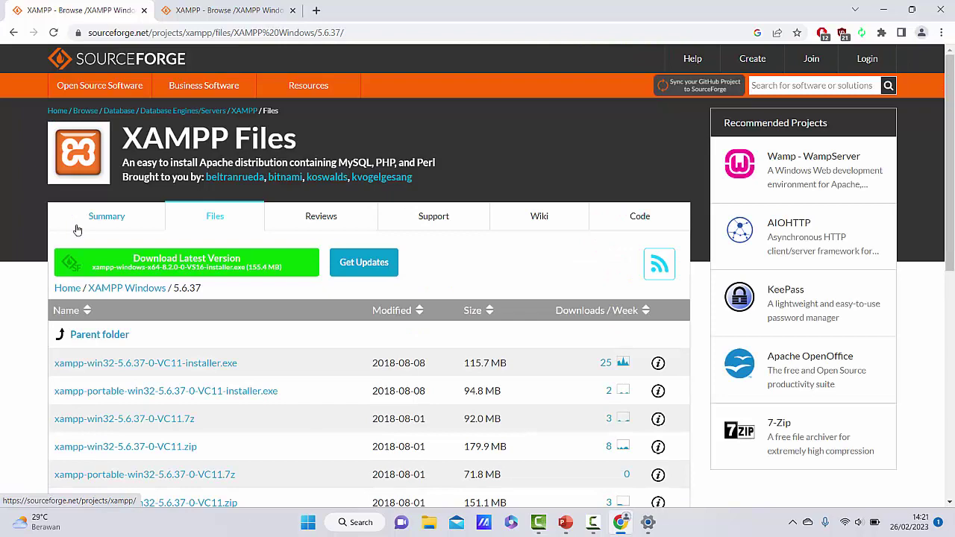
Look through the XAMPP 5.6.37 files and return to the Apache Friends download page
scroll(77, 230, down, 4)
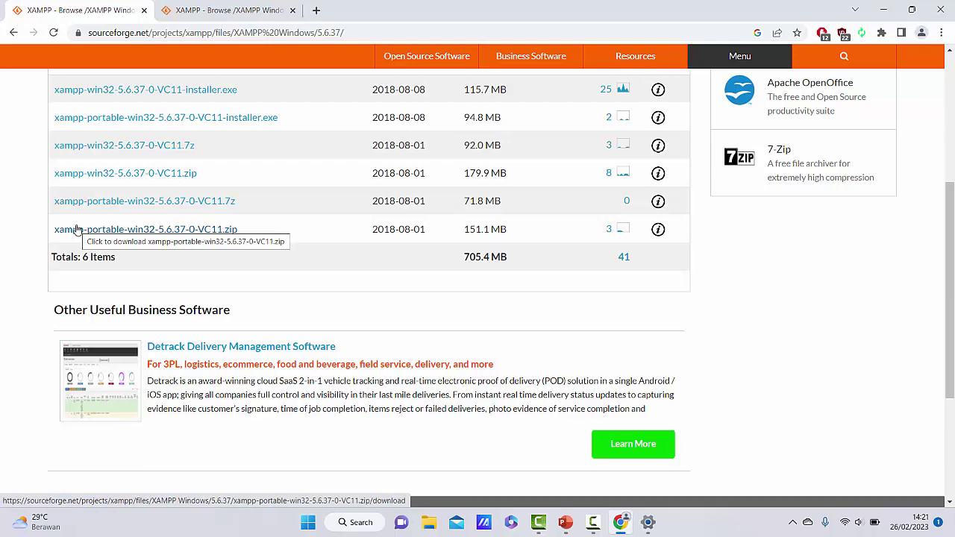
scroll(77, 230, up, 2)
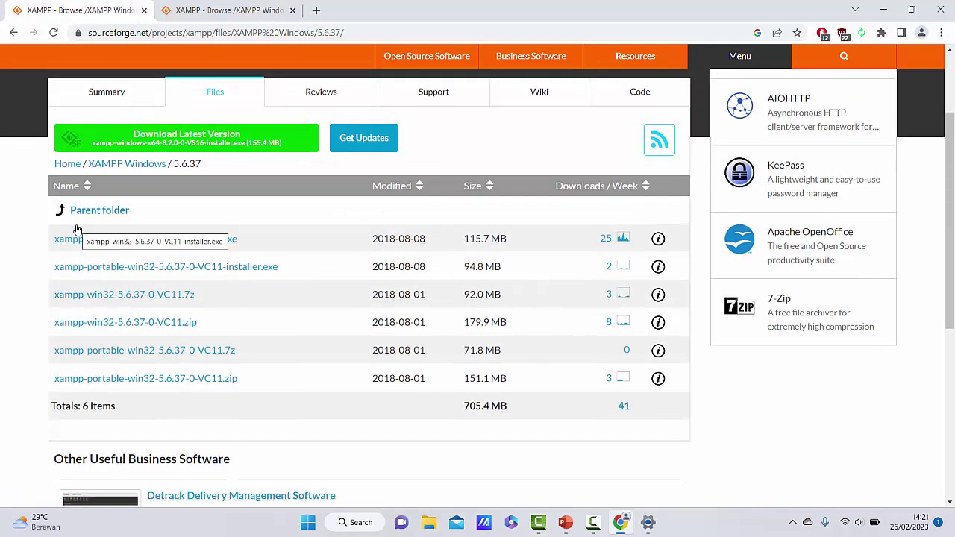
scroll(77, 230, up, 1)
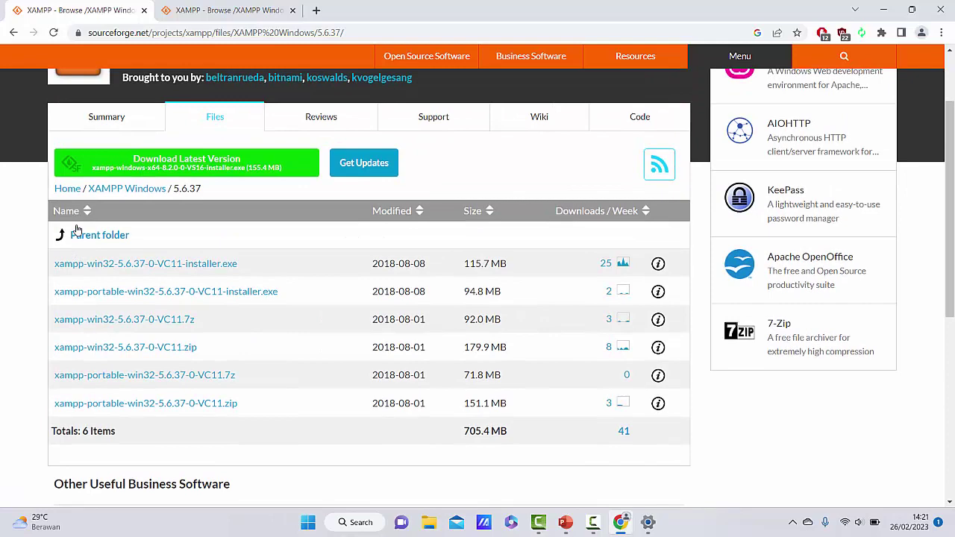
click(15, 33)
click(15, 33)
click(15, 32)
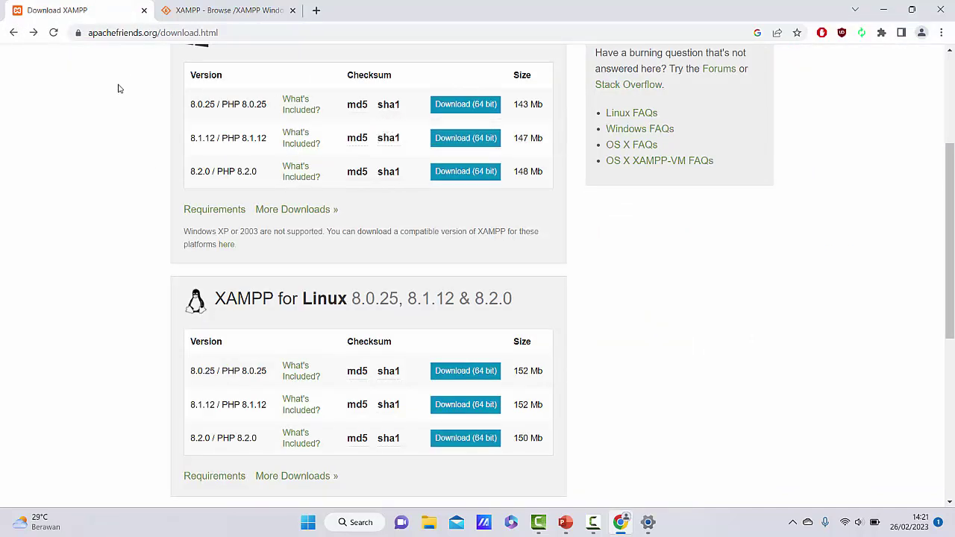
click(226, 214)
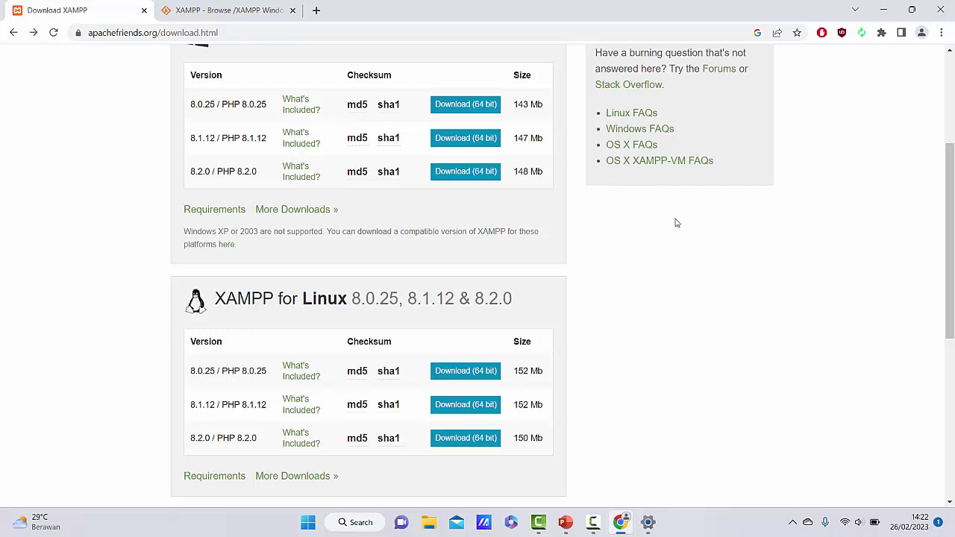
Open the XAMPP version compatible with Windows XP or 2003 and look through the files in its 1.8.2 folder
triple_click(939, 158)
click(835, 201)
click(228, 250)
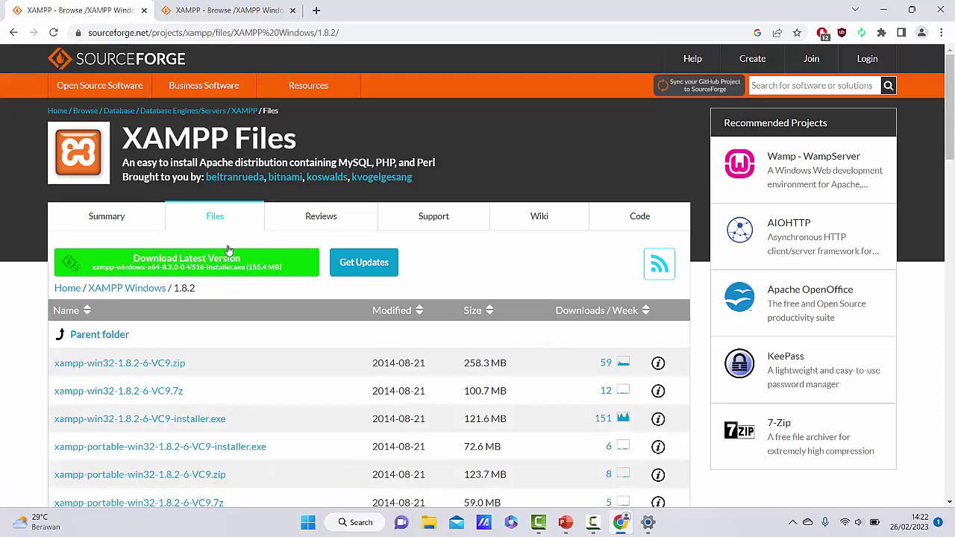
drag(952, 72, 952, 117)
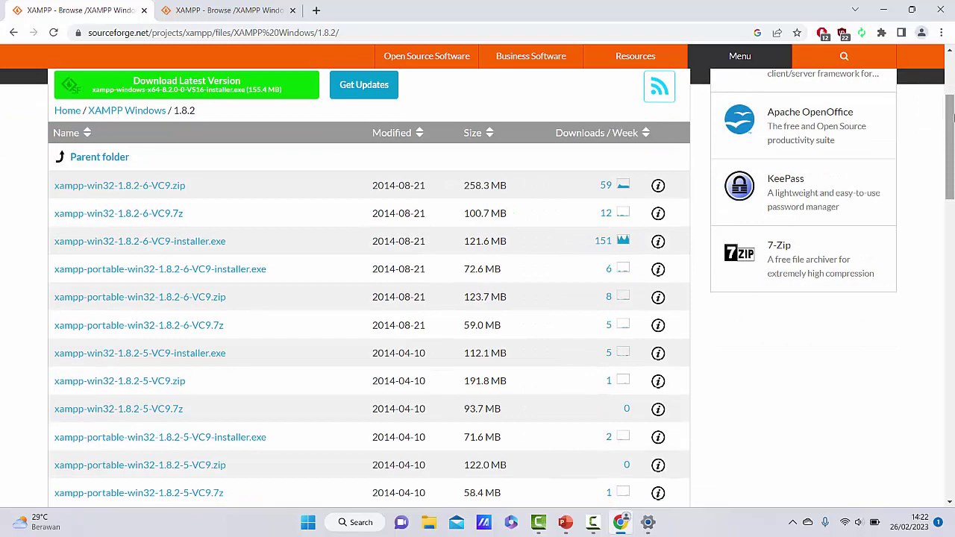
drag(952, 117, 952, 182)
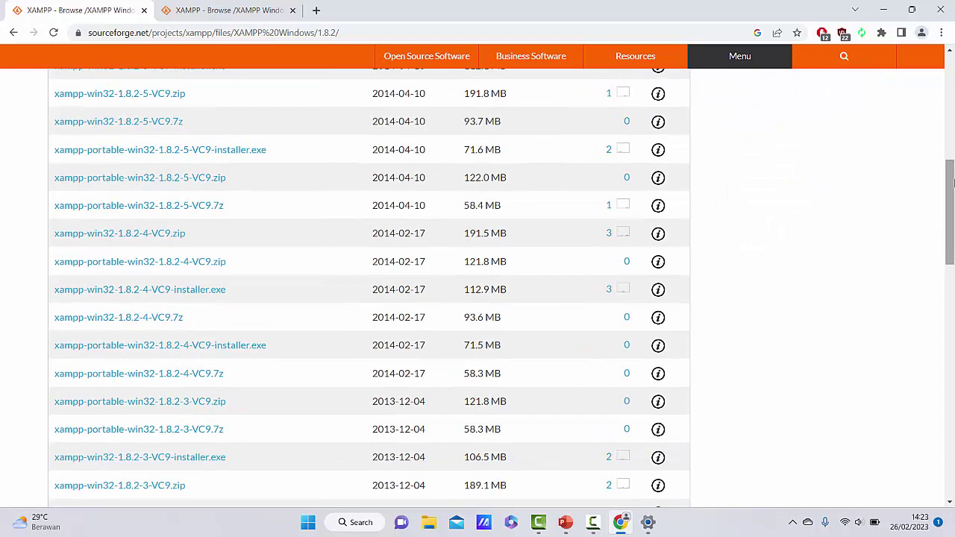
drag(951, 183, 952, 278)
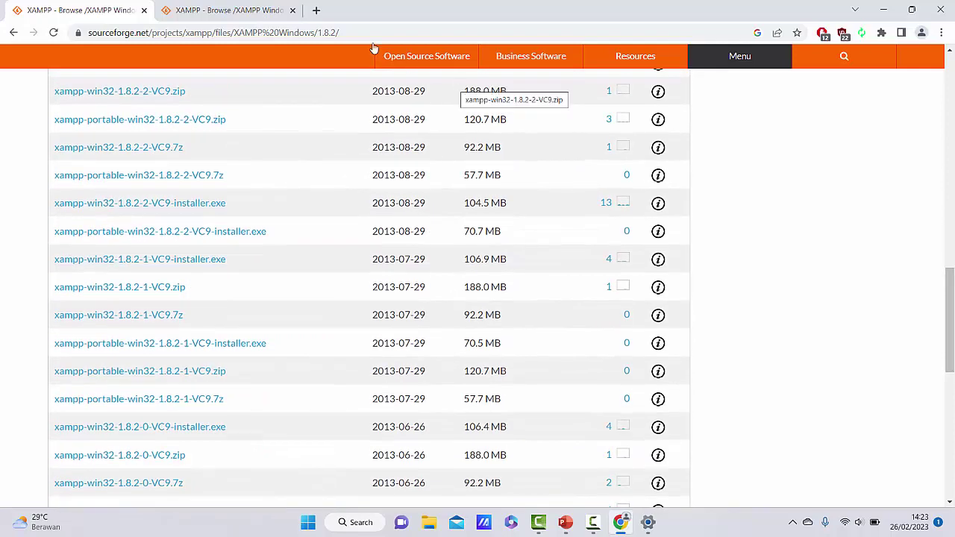
Search the web for "xampp 1.7.3" in the second tab and open the Soft112 result
click(248, 9)
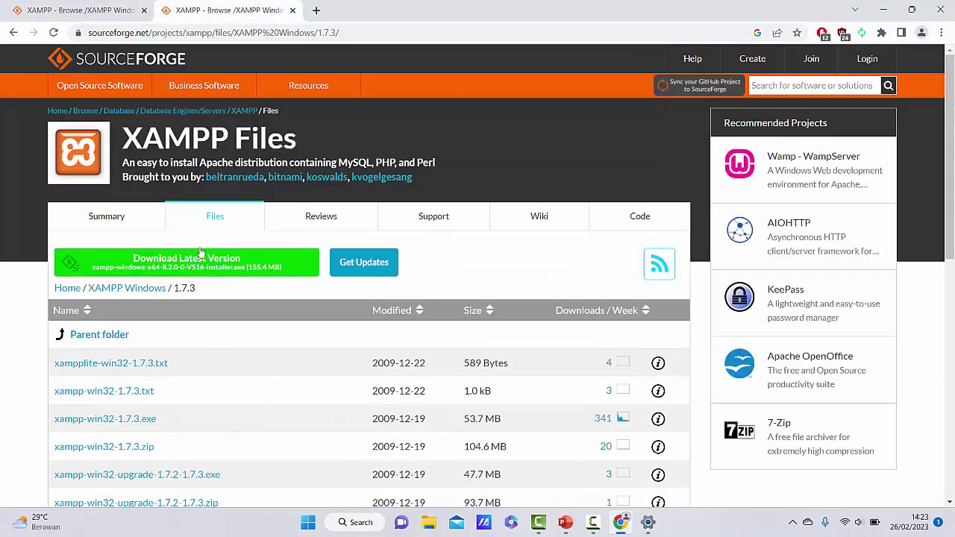
click(196, 28)
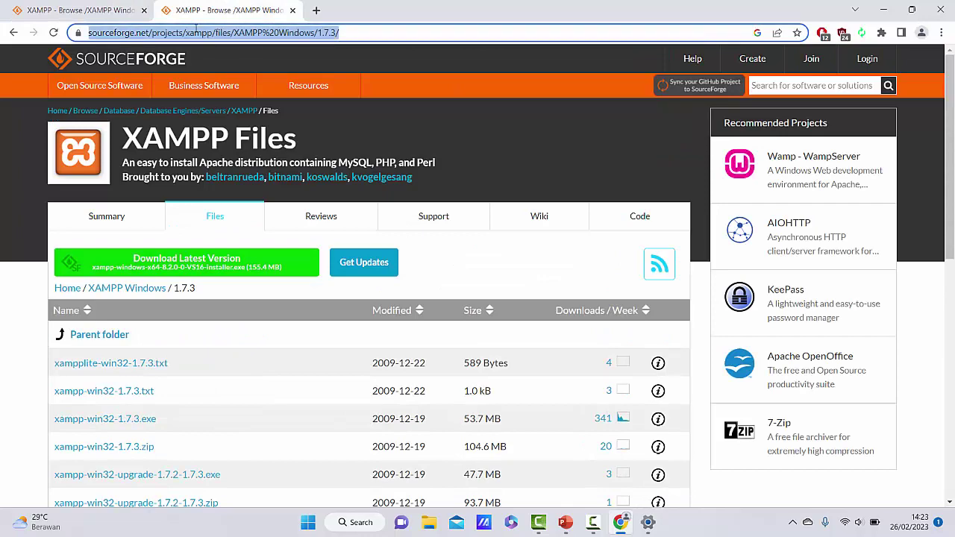
text(xampp)
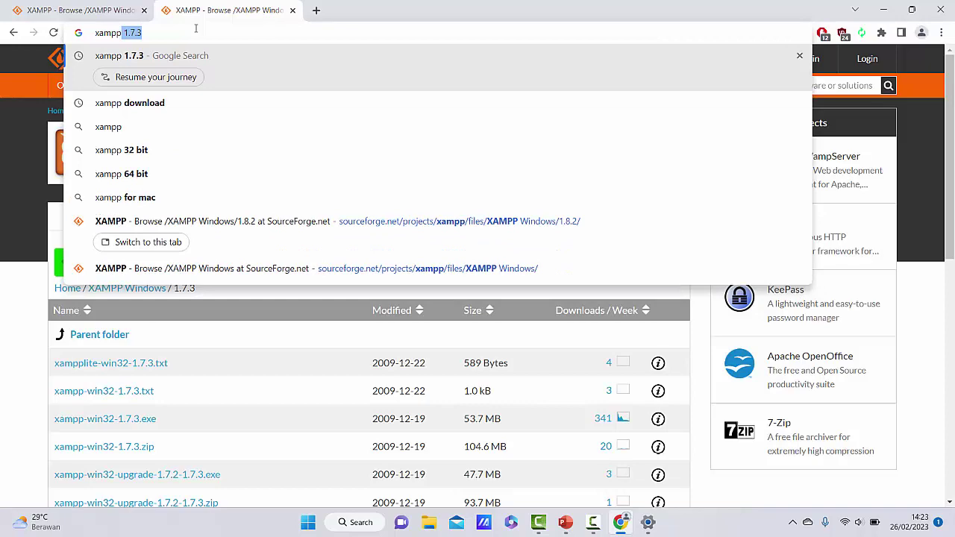
key(Return)
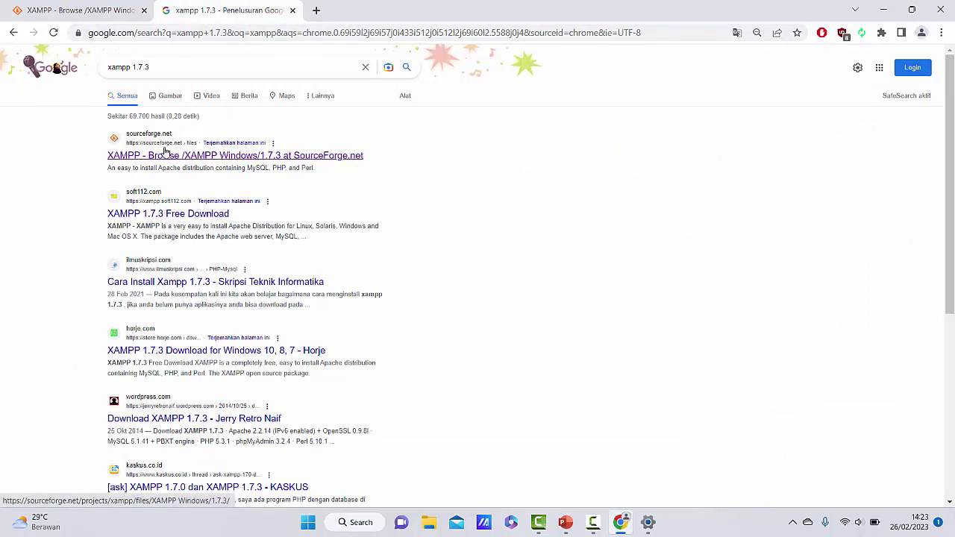
click(177, 216)
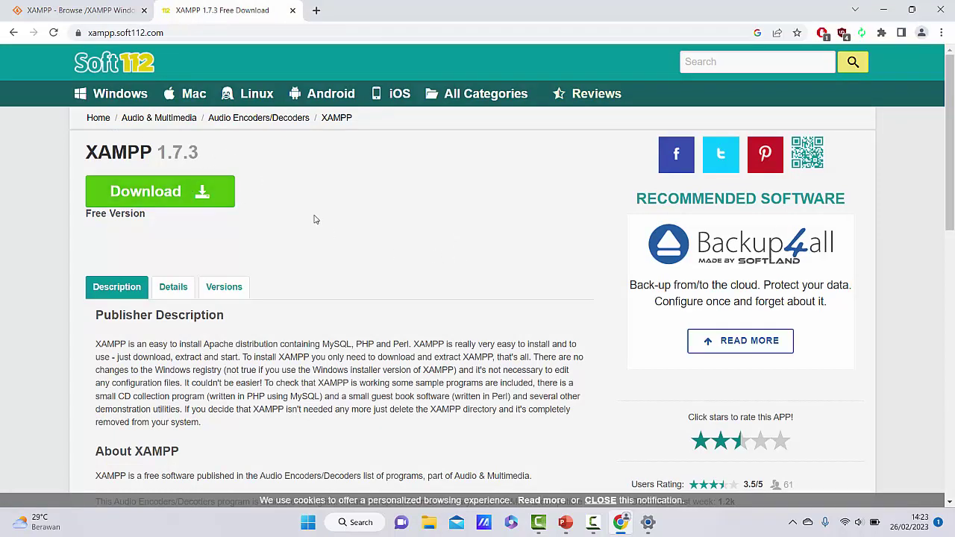
Look through the description and installation notes on the Soft112 page for XAMPP 1.7.3
scroll(314, 218, down, 2)
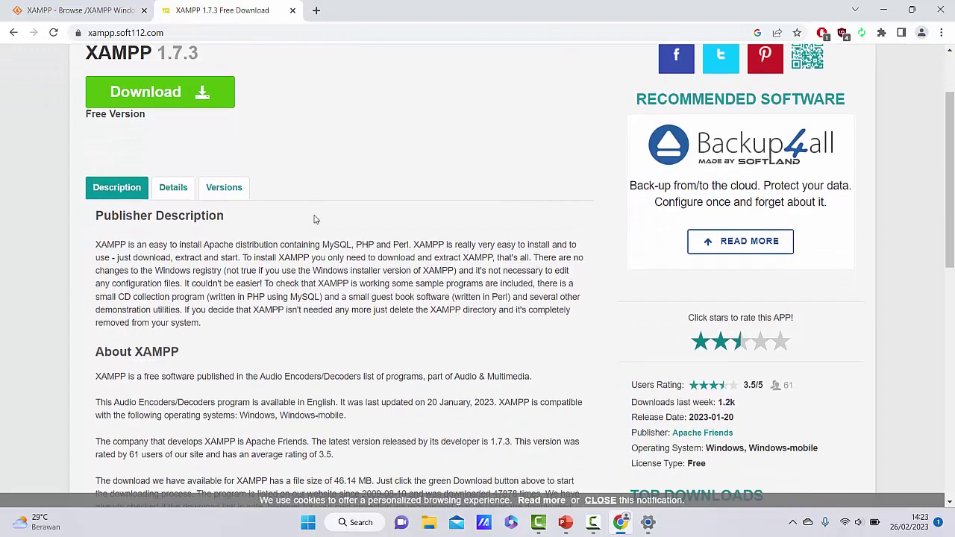
scroll(314, 219, down, 1)
scroll(314, 218, up, 1)
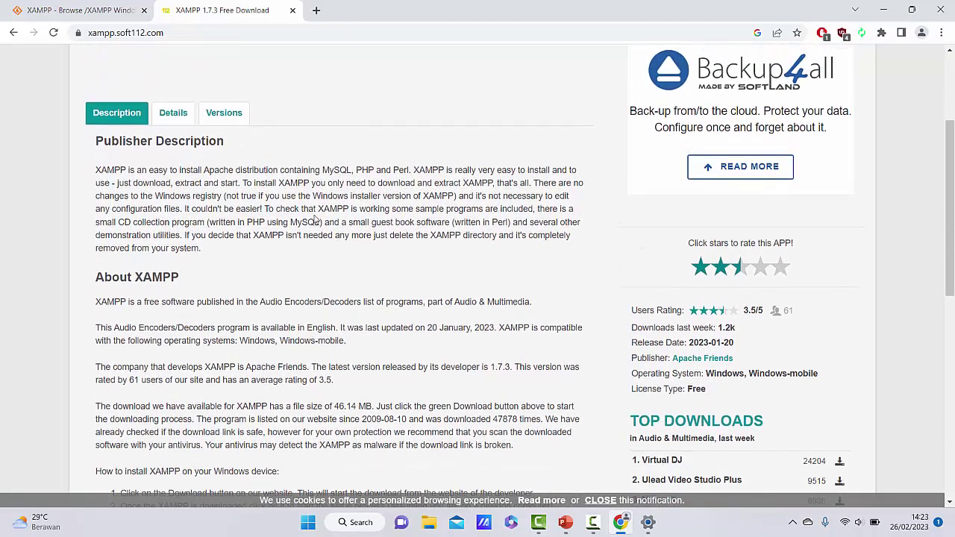
scroll(314, 218, up, 2)
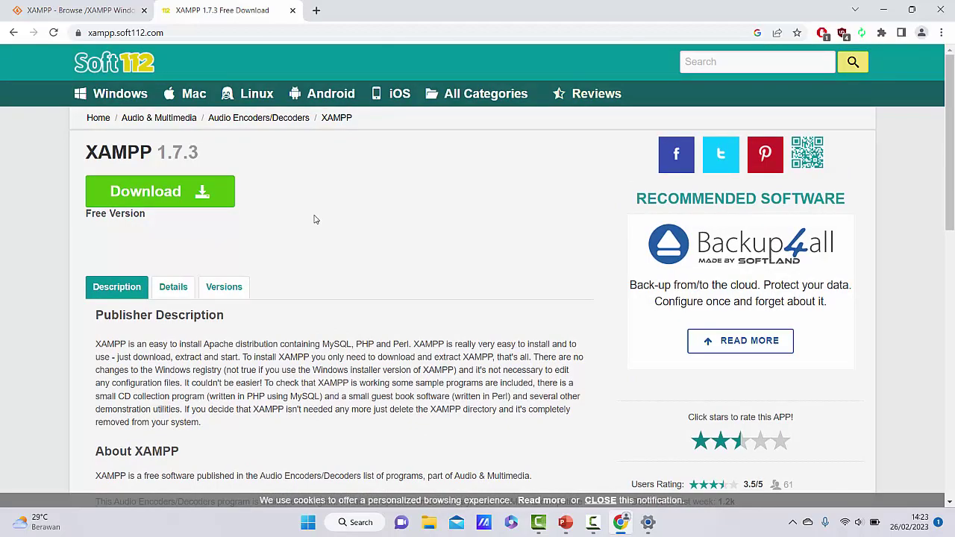
scroll(314, 219, down, 4)
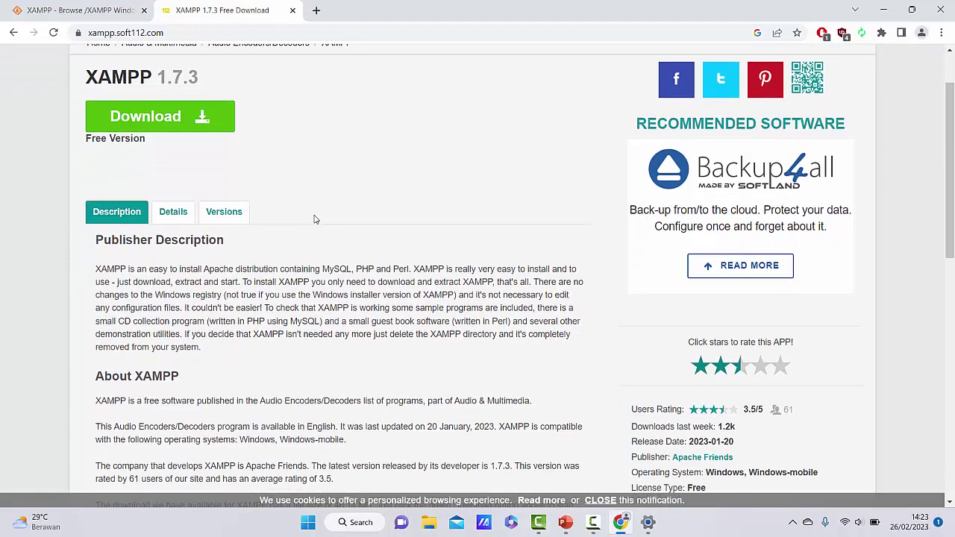
scroll(314, 219, down, 3)
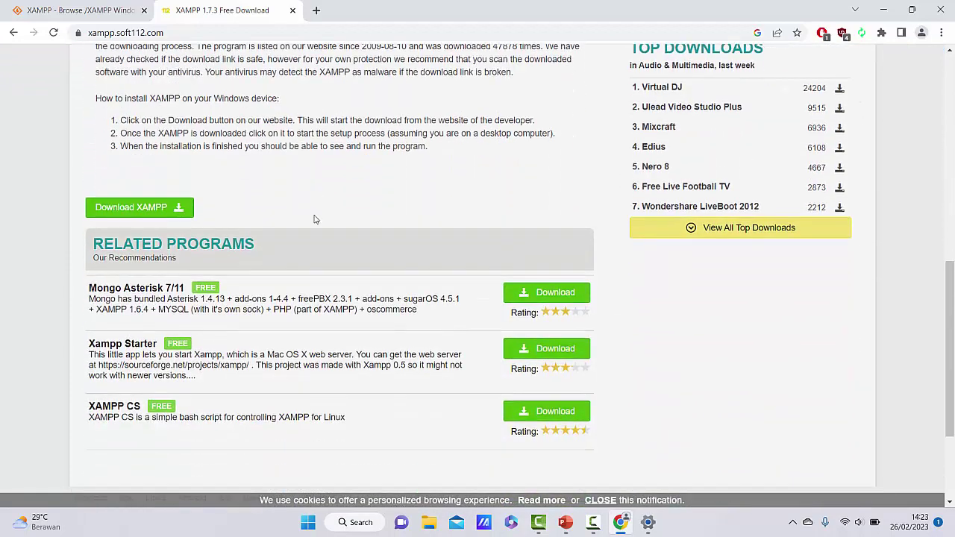
scroll(314, 218, up, 8)
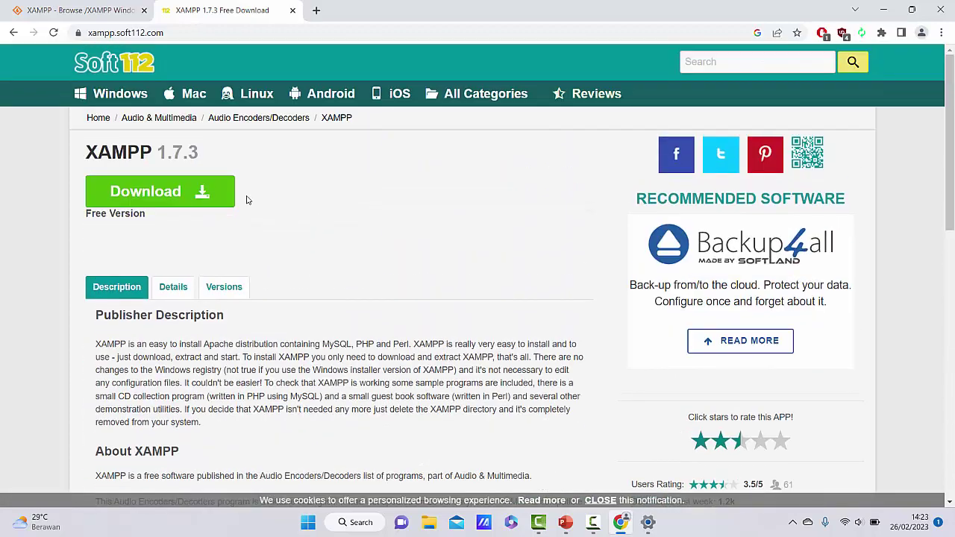
Return to the Apache Friends download page in the first tab and download the 64-bit XAMPP 8.2.0 installer for Windows
click(46, 7)
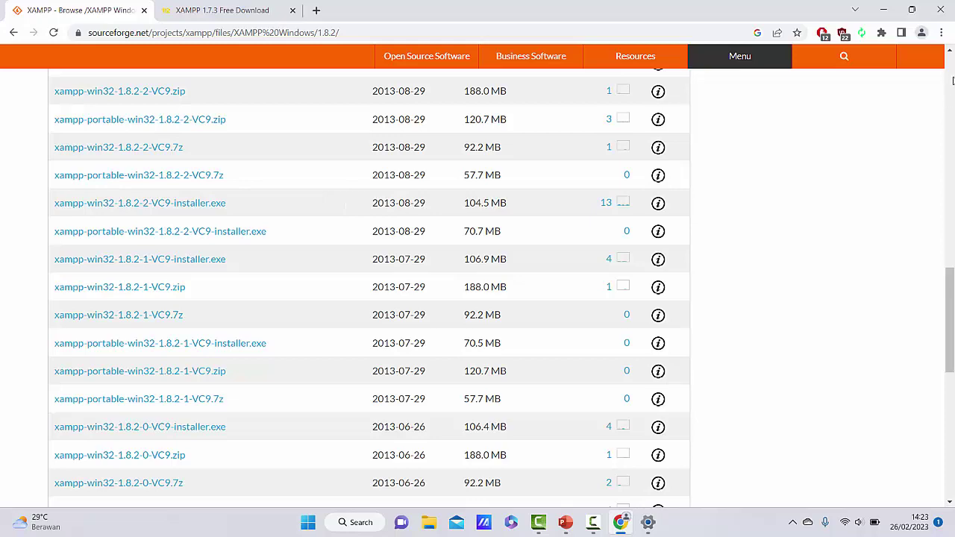
scroll(941, 105, up, 10)
scroll(953, 80, up, 2)
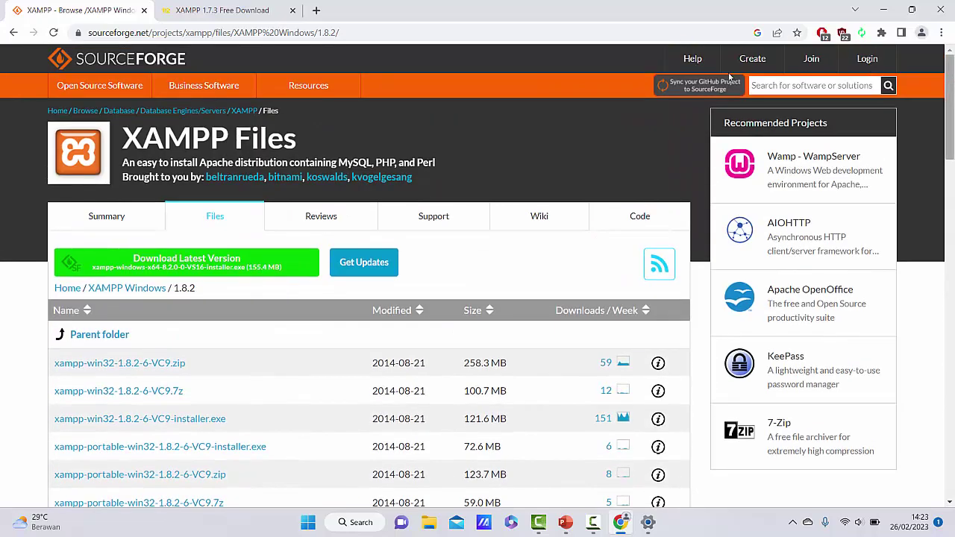
click(13, 33)
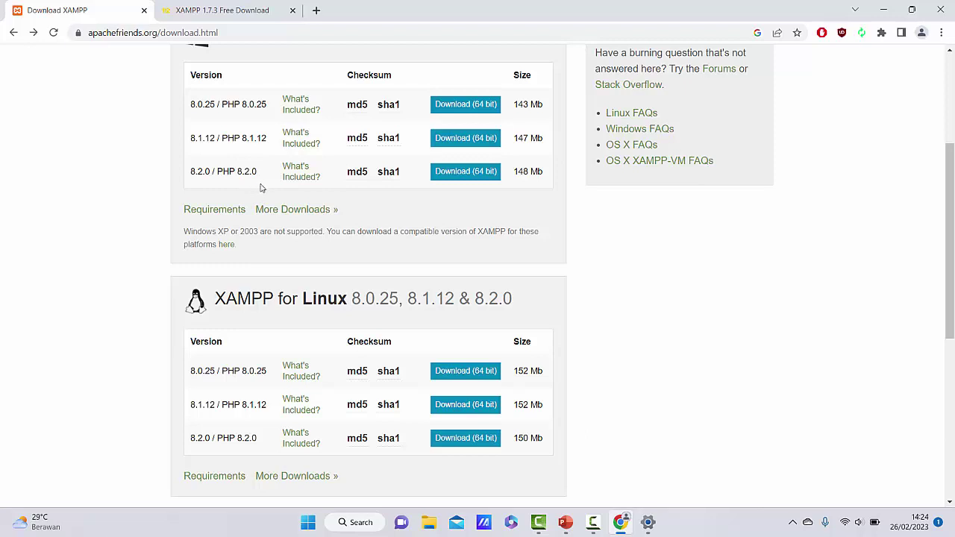
click(460, 179)
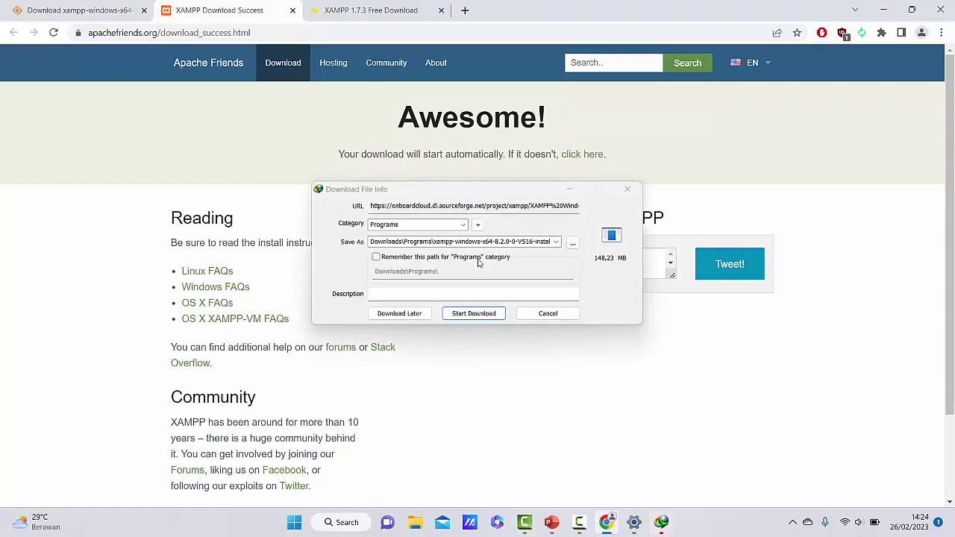
click(485, 319)
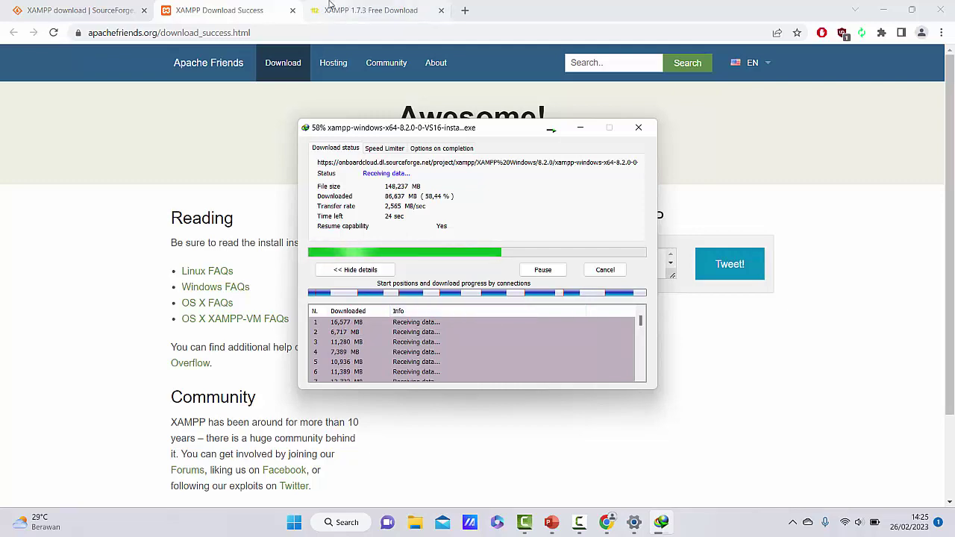
click(365, 10)
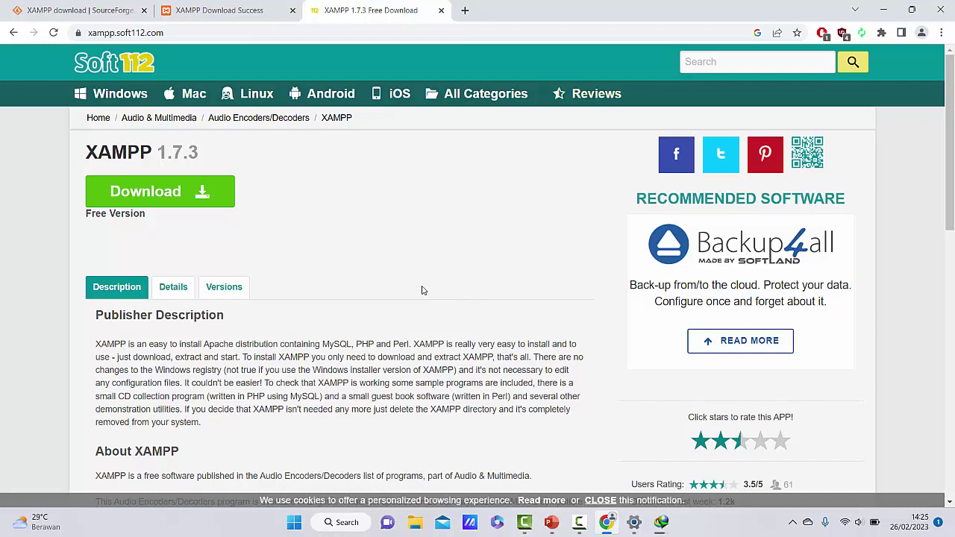
scroll(422, 290, down, 2)
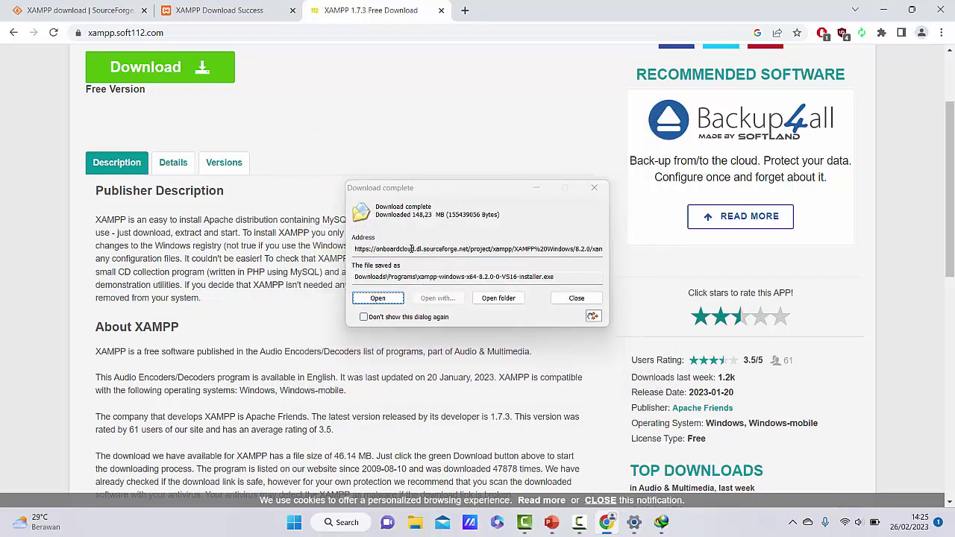
Open the folder containing the downloaded XAMPP installer and maximize its window
click(498, 299)
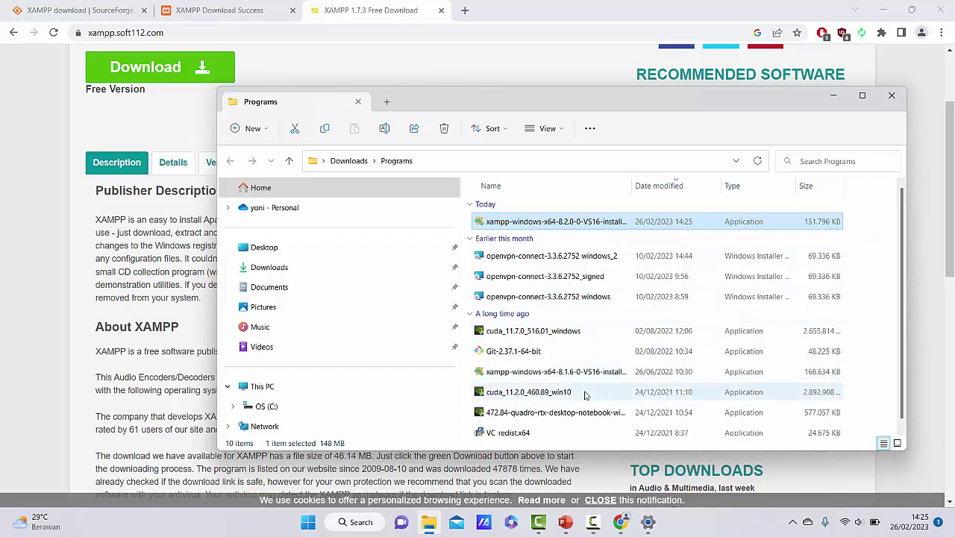
mouse_move(562, 381)
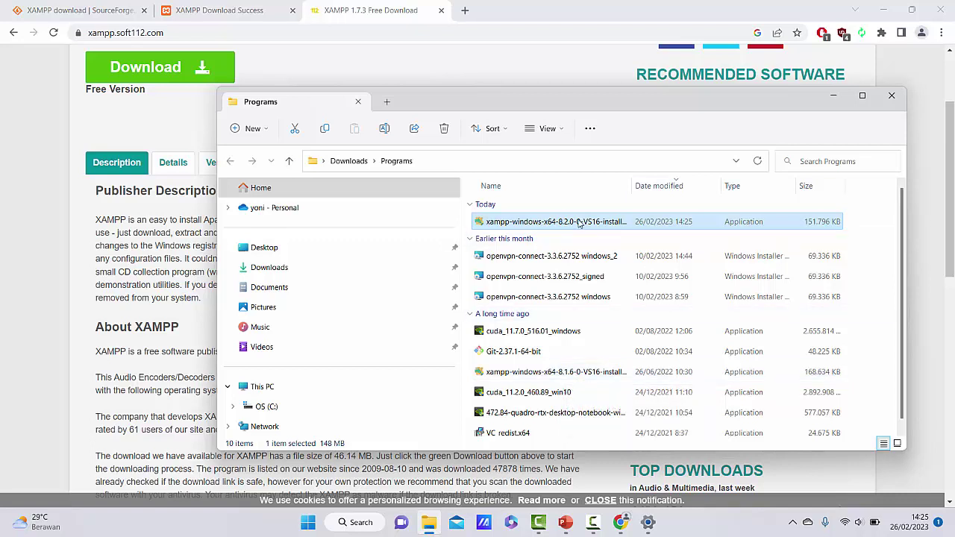
mouse_move(579, 223)
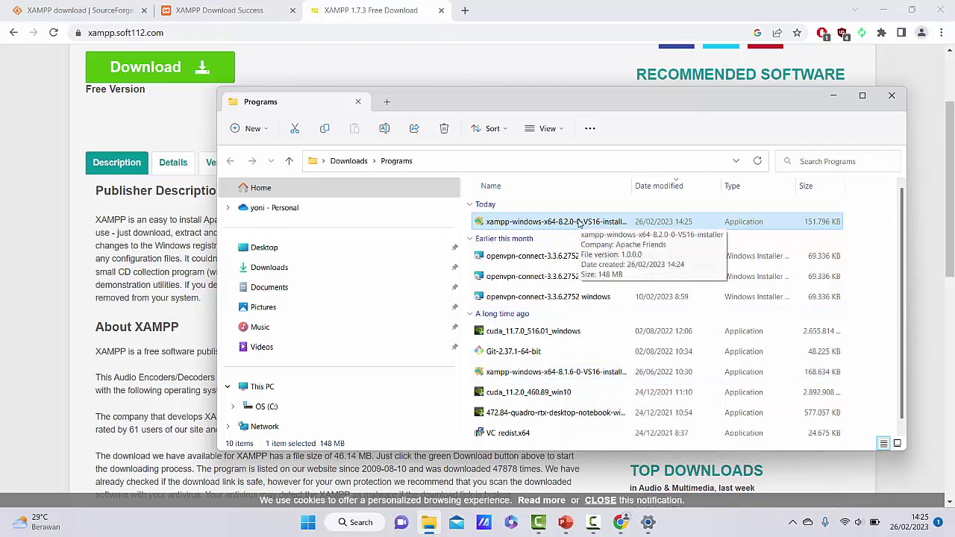
click(863, 98)
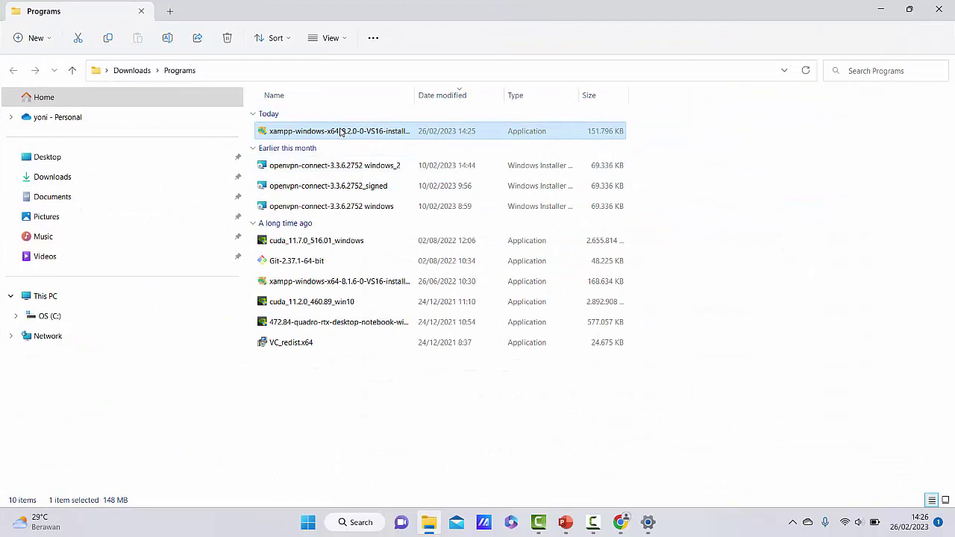
Run the XAMPP 8.2.0 installer, accept the User Account Control warning and go on to review the list of components
mouse_move(341, 132)
double_click(334, 131)
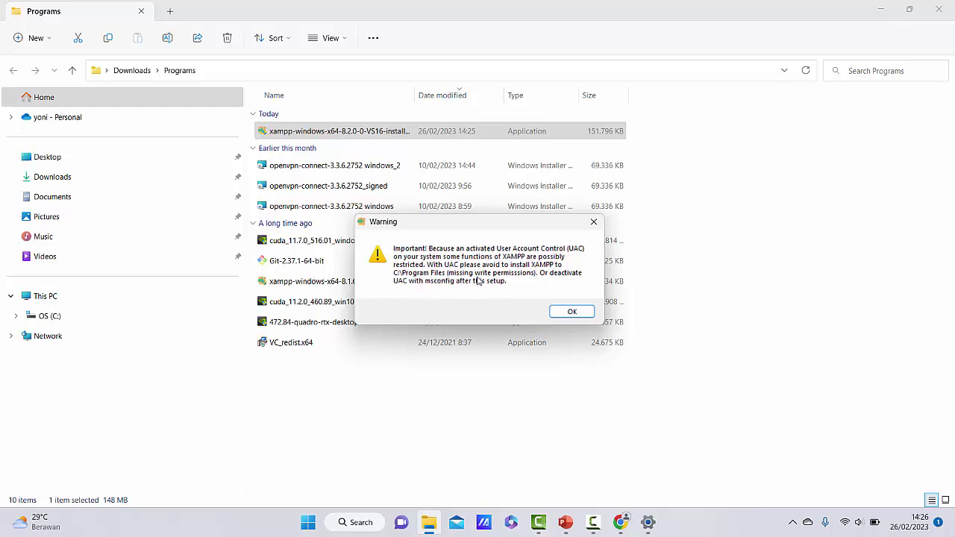
click(569, 313)
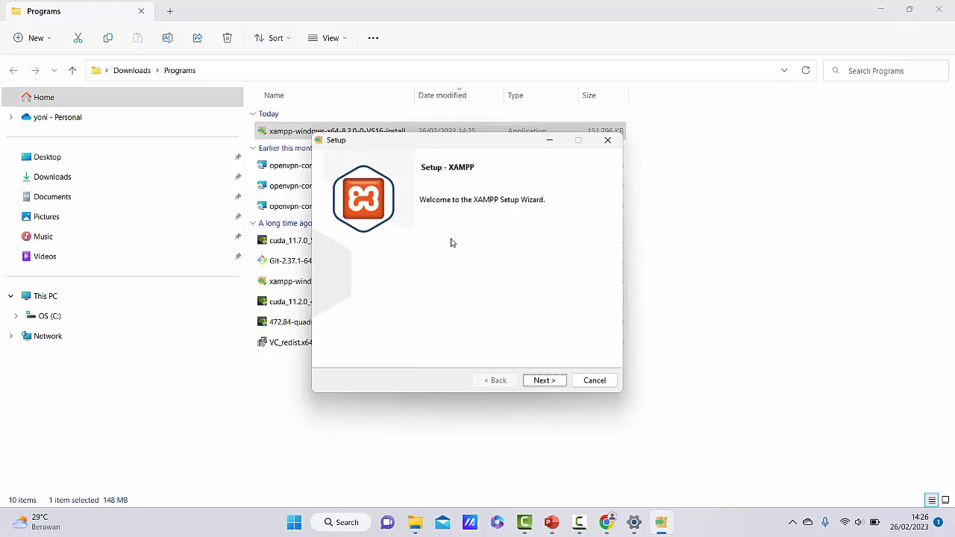
click(551, 381)
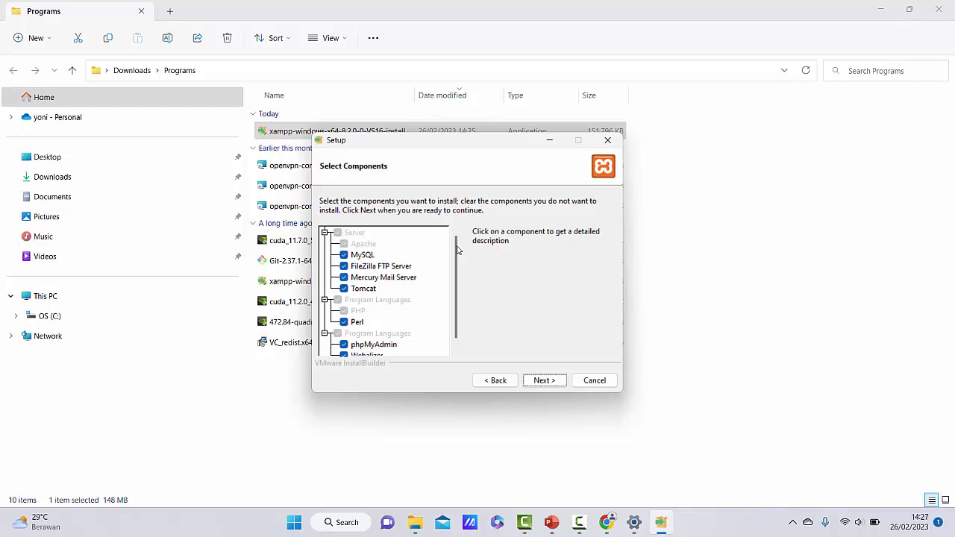
drag(455, 256, 459, 306)
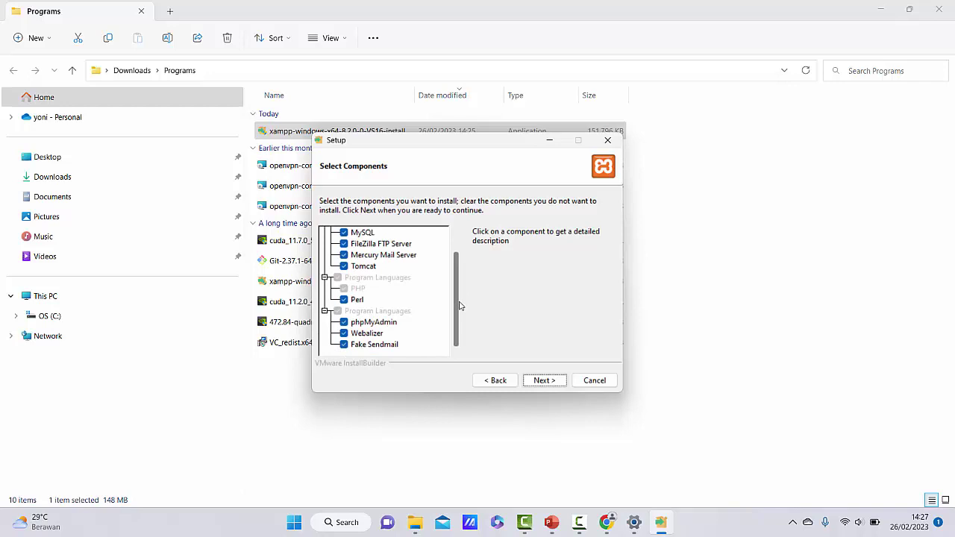
Review the XAMPP component list, keep all components selected and continue to the installation folder
scroll(460, 260, up, 1)
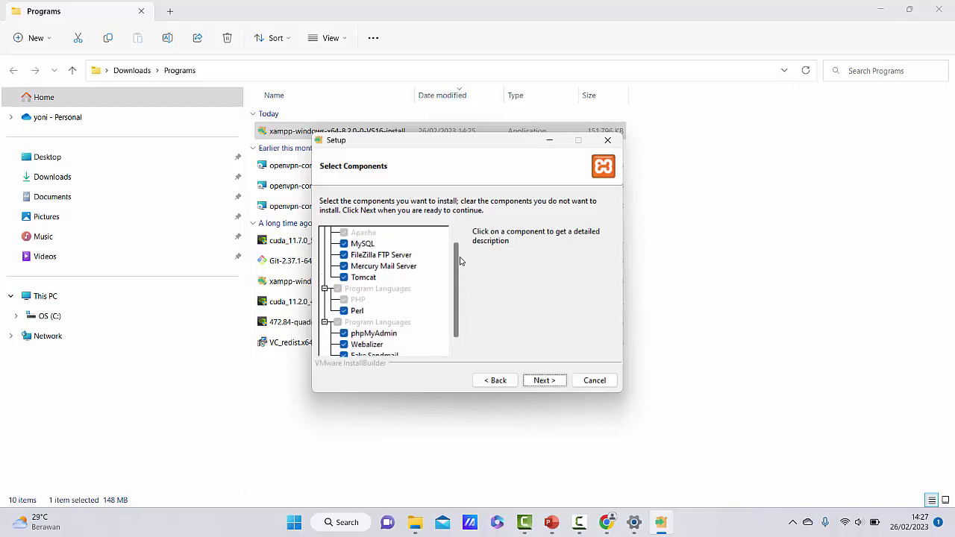
scroll(461, 267, down, 1)
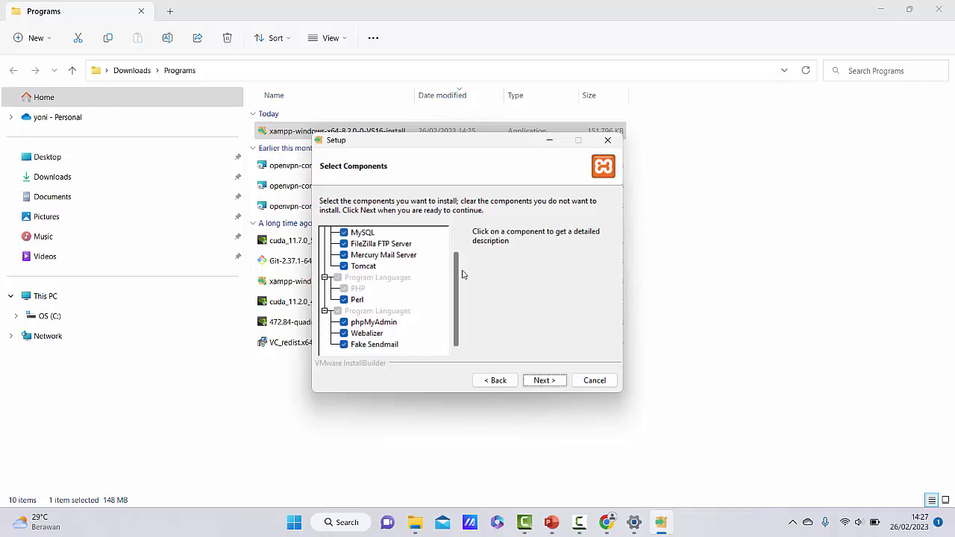
scroll(463, 274, up, 2)
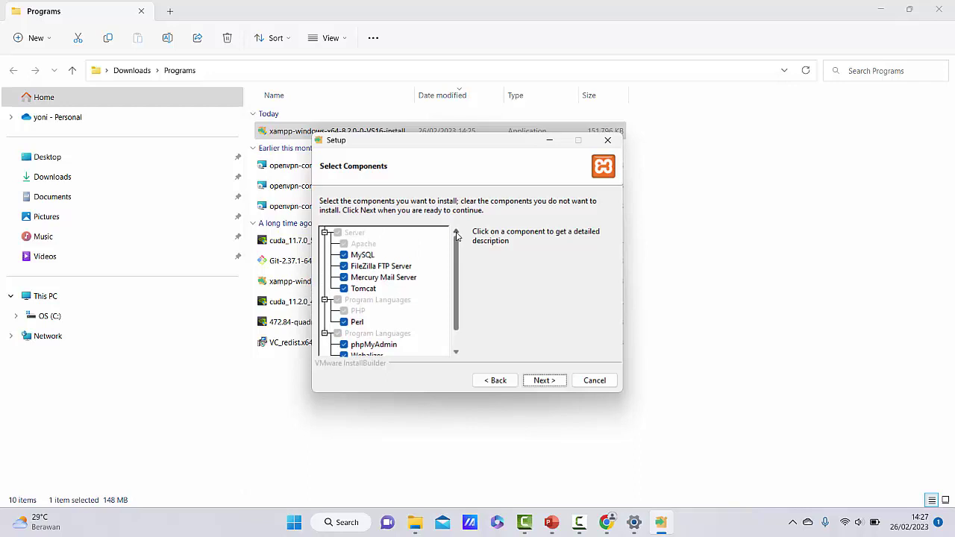
scroll(459, 272, down, 2)
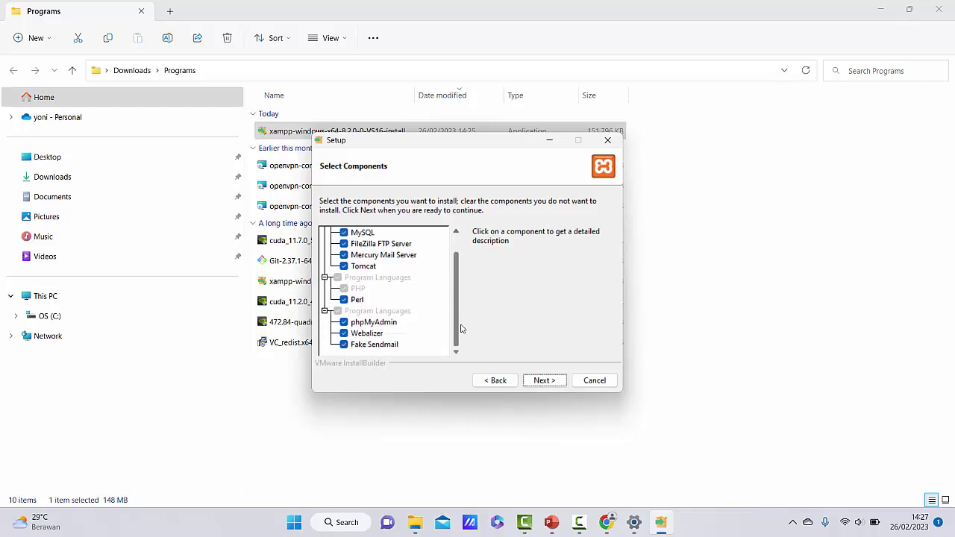
click(545, 380)
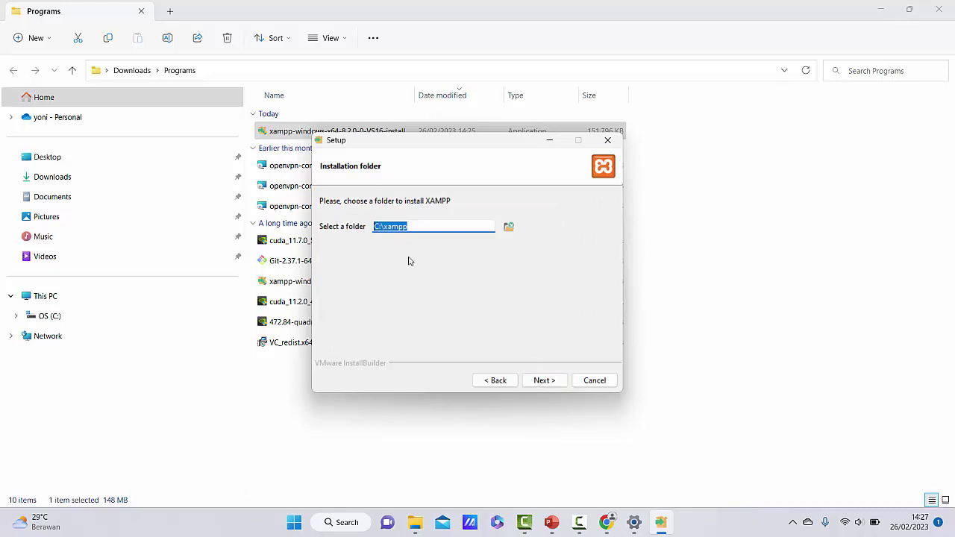
Check the contents of drive C: in File Explorer, then return to the setup wizard and accept C:\xampp as the installation folder
click(430, 227)
click(413, 524)
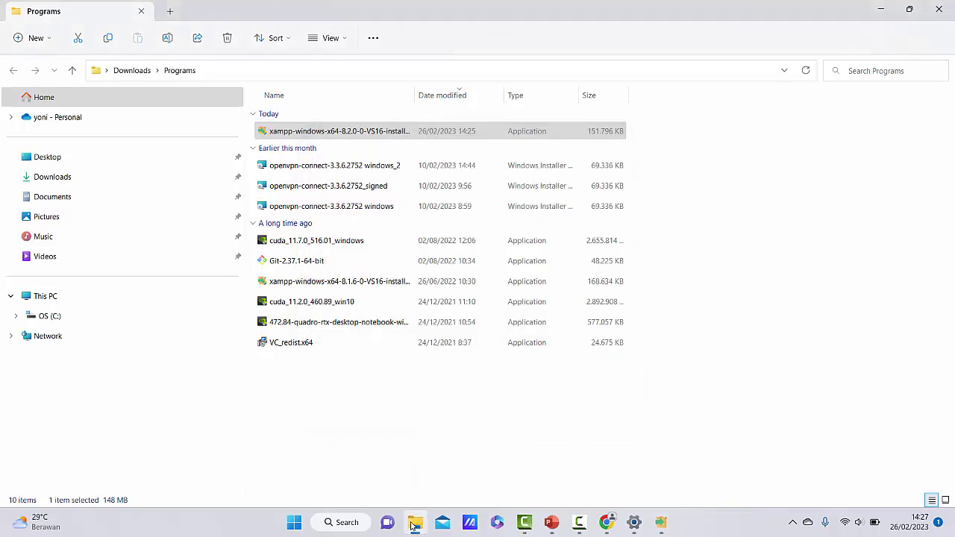
click(49, 317)
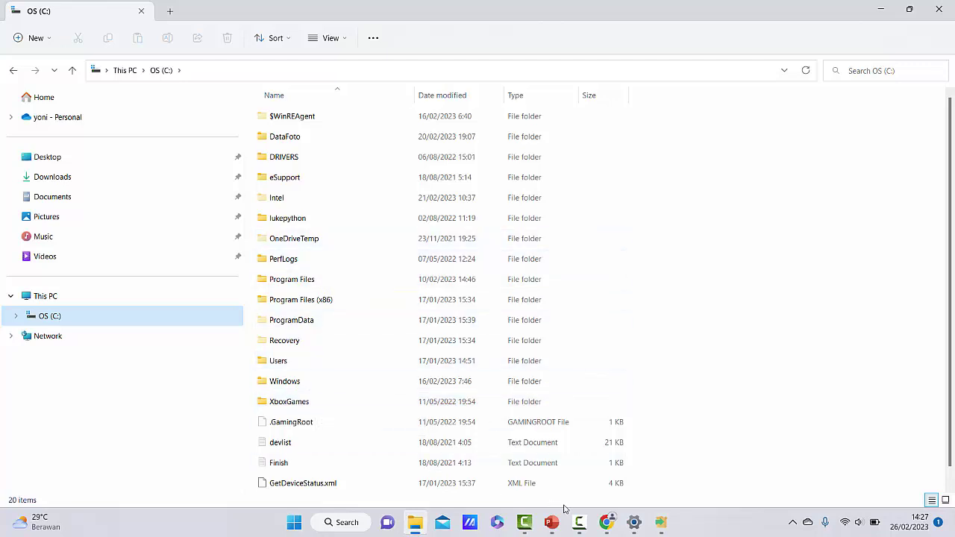
click(655, 526)
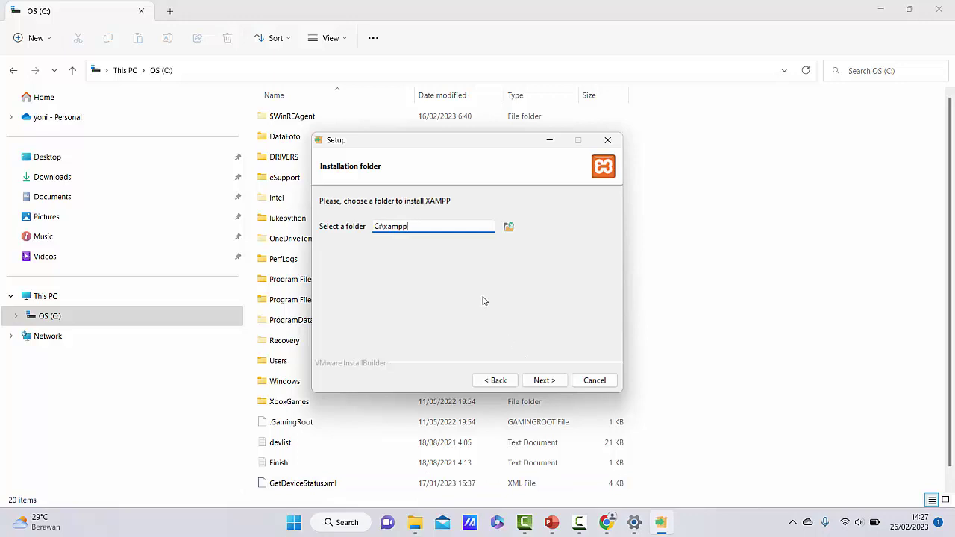
click(546, 386)
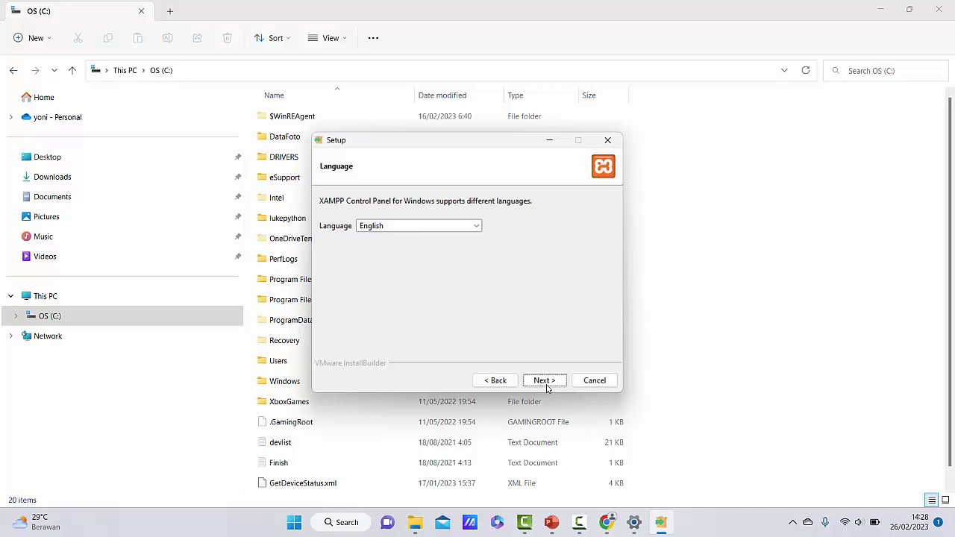
Check the available Control Panel languages, keep English and continue
click(475, 228)
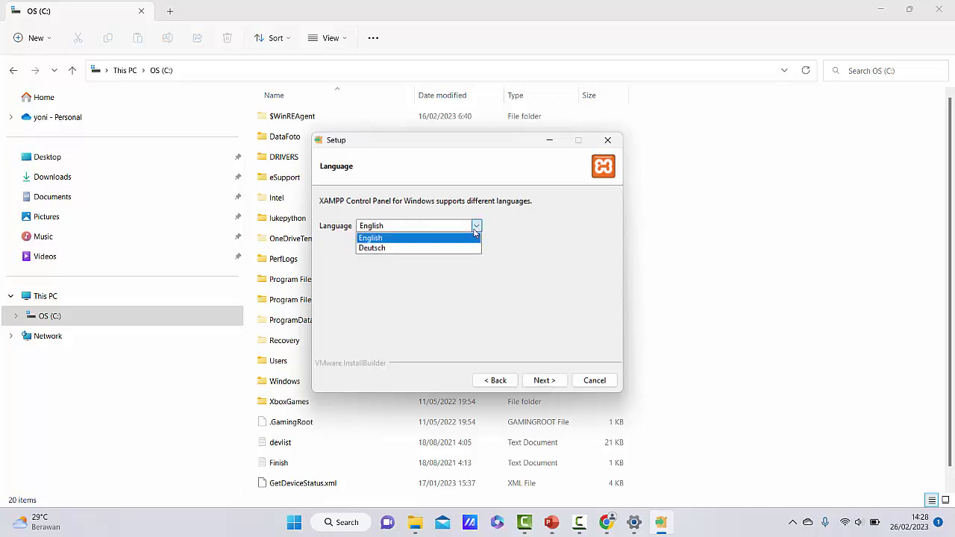
click(442, 288)
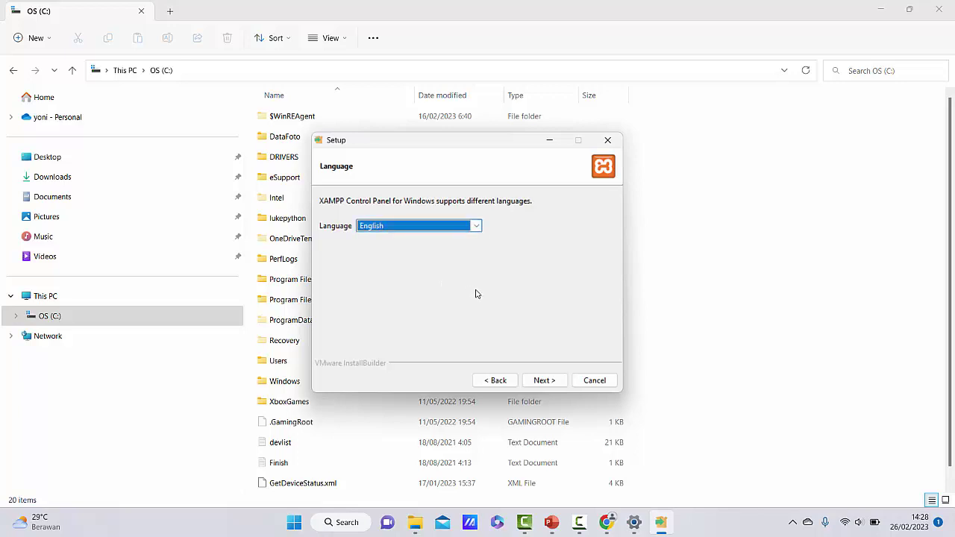
click(544, 382)
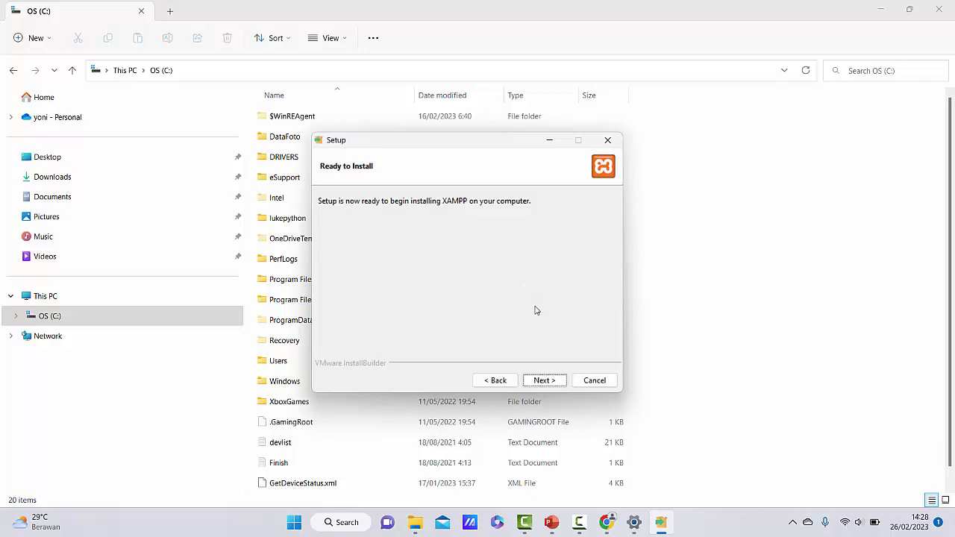
Start the XAMPP installation and move the setup window aside to uncover the C: drive's folder list
click(544, 381)
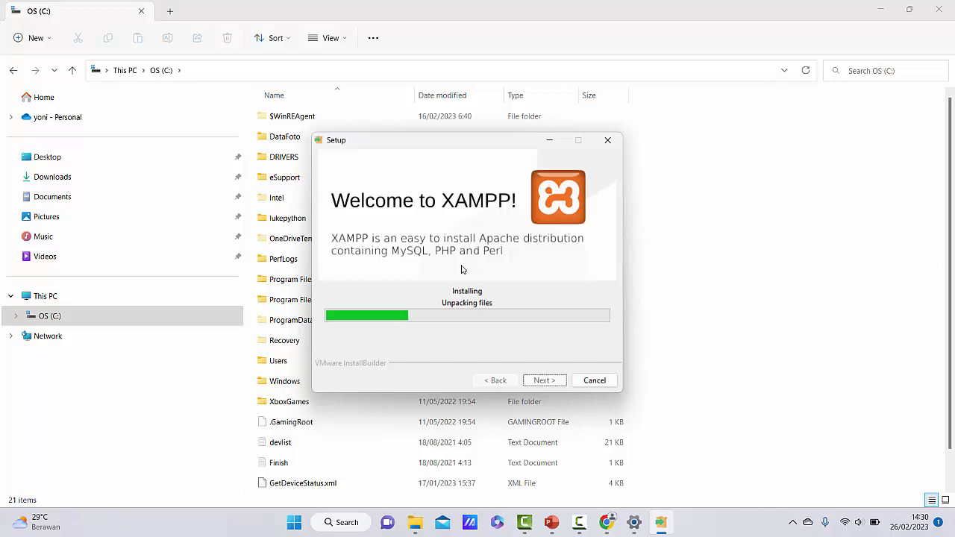
drag(413, 147, 612, 138)
click(99, 319)
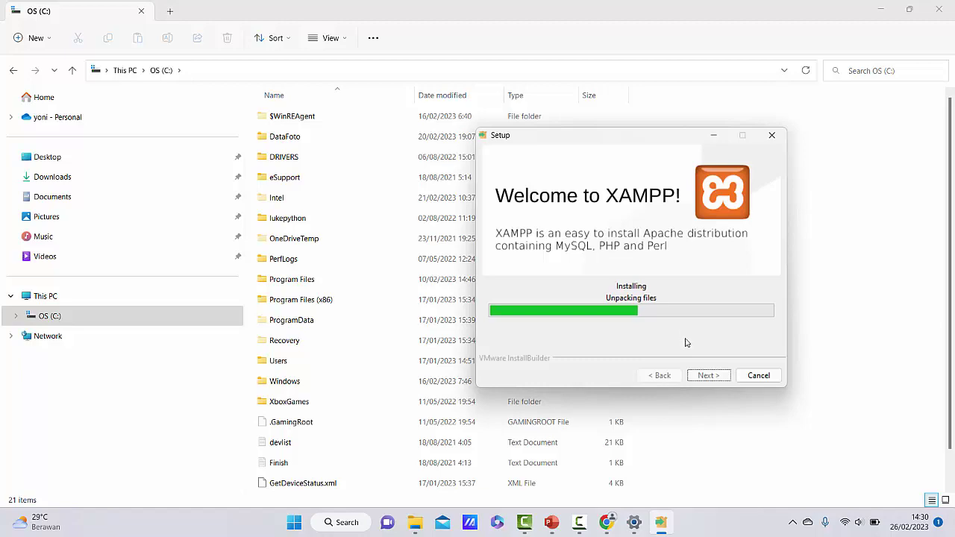
Switch to the PowerPoint presentation, add a new slide after "Selamat Belajar" and begin its title with "Cara peny"
click(553, 531)
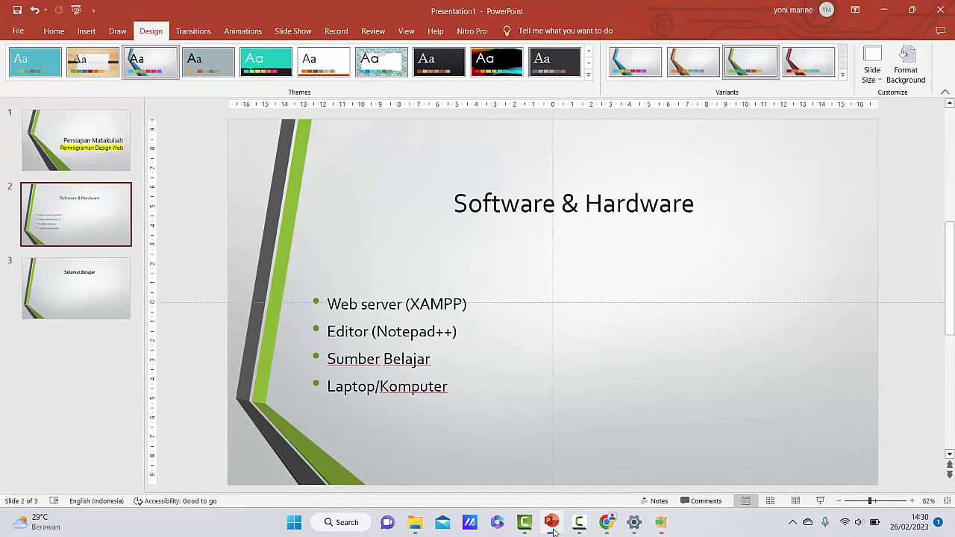
click(60, 303)
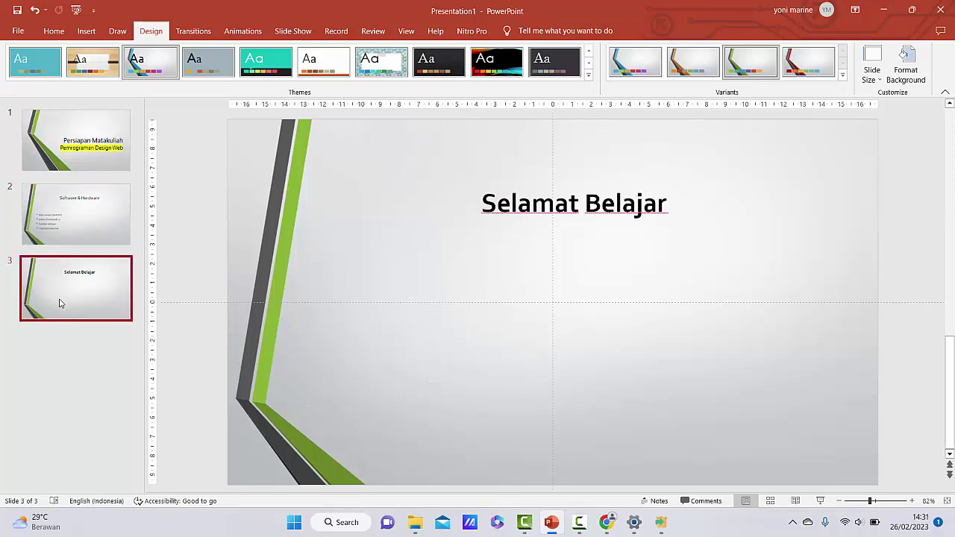
key(Return)
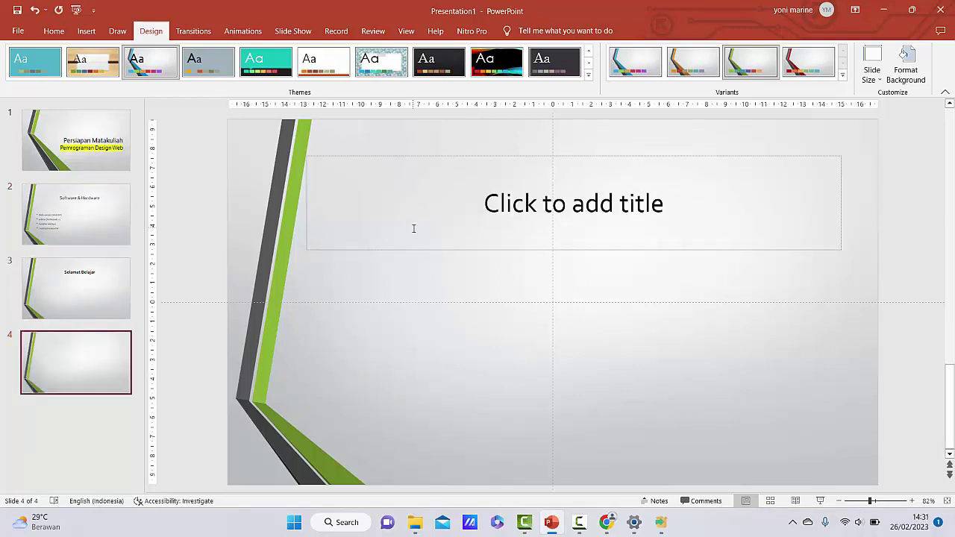
click(413, 228)
text(Cara peny)
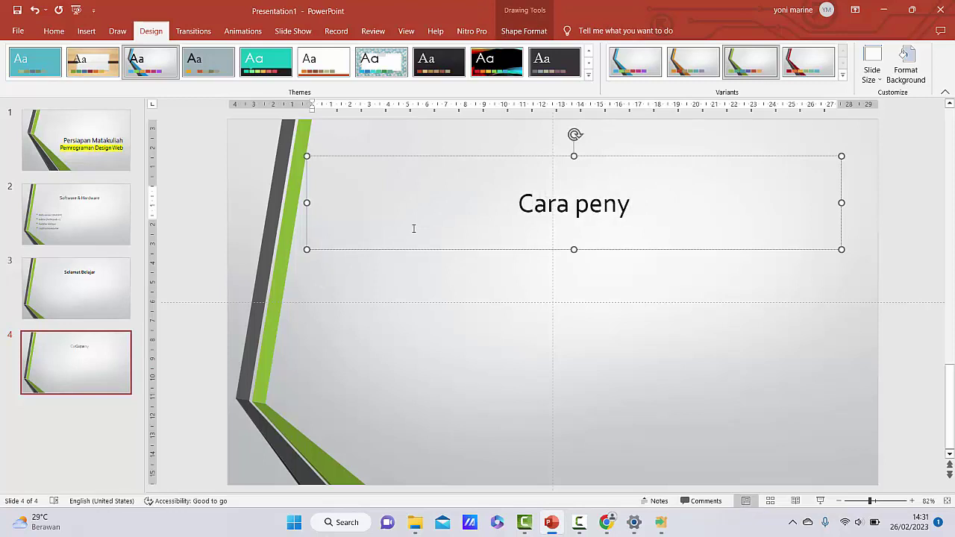